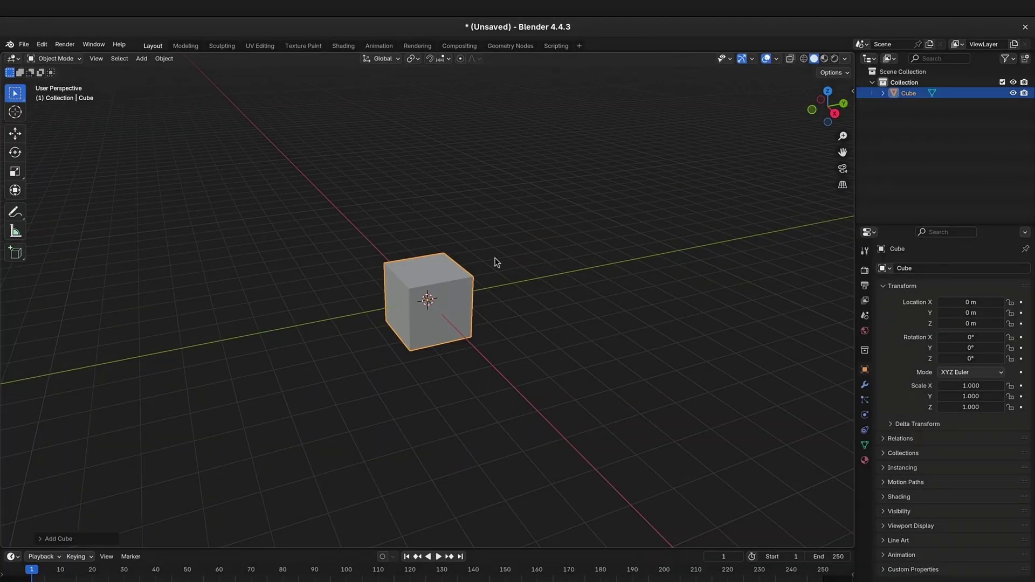
Step: Enlarge the timeline area and insert a starting keyframe for the cube at frame 1
{"action": "middle_click_drag", "start_coordinate": [497, 262], "coordinate": [399, 265]}
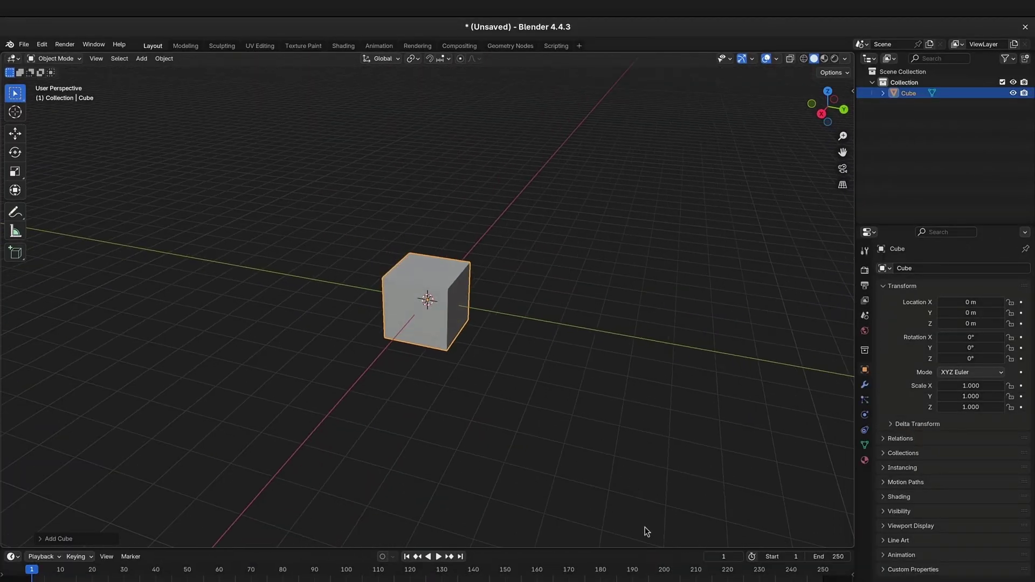
{"action": "left_click_drag", "start_coordinate": [645, 548], "coordinate": [639, 477]}
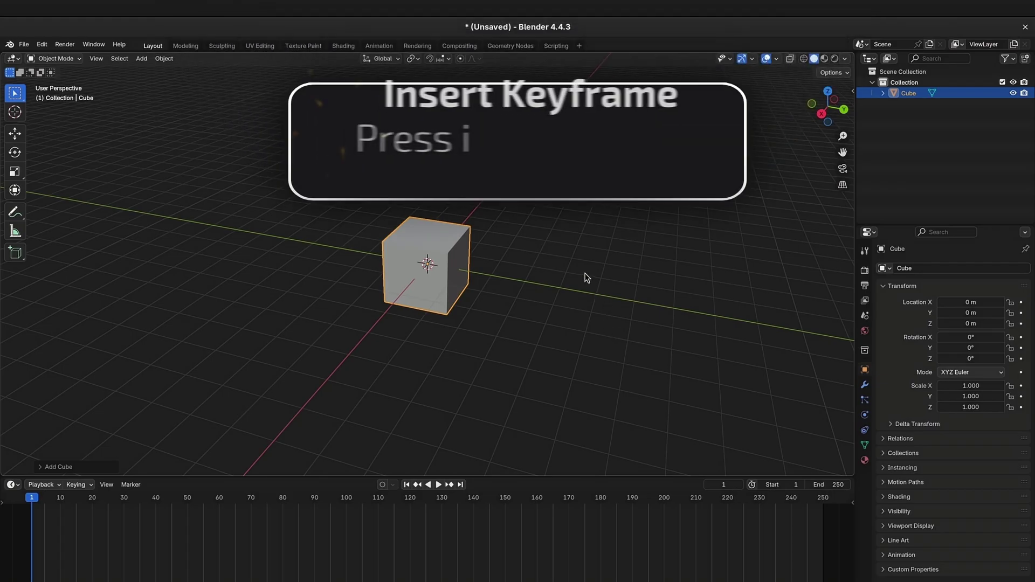
{"action": "key", "text": "i"}
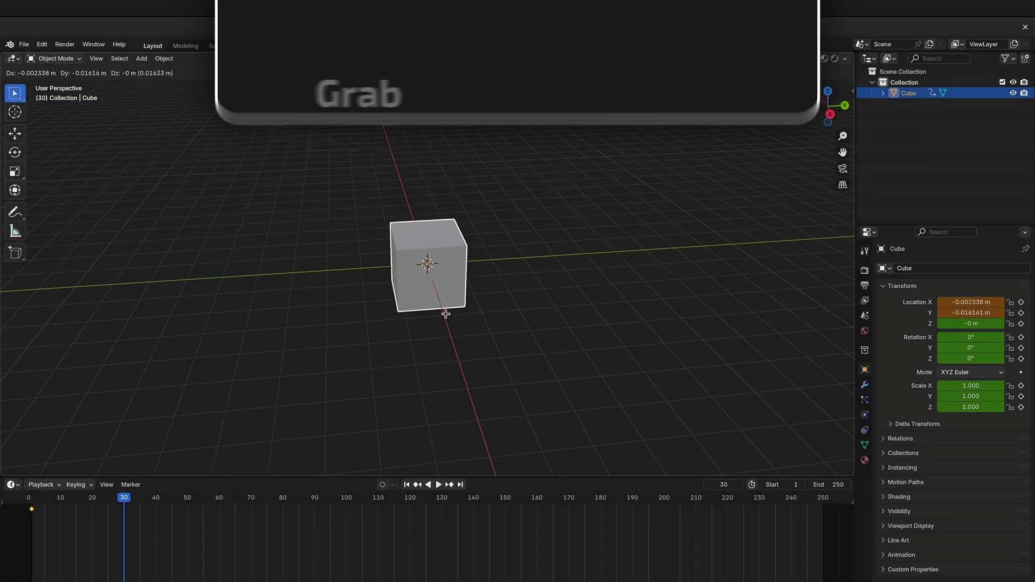
Step: Move the cube about 7 m along Y at frame 30, keyframe it there, and play the animation from the start
{"action": "key", "text": "g"}
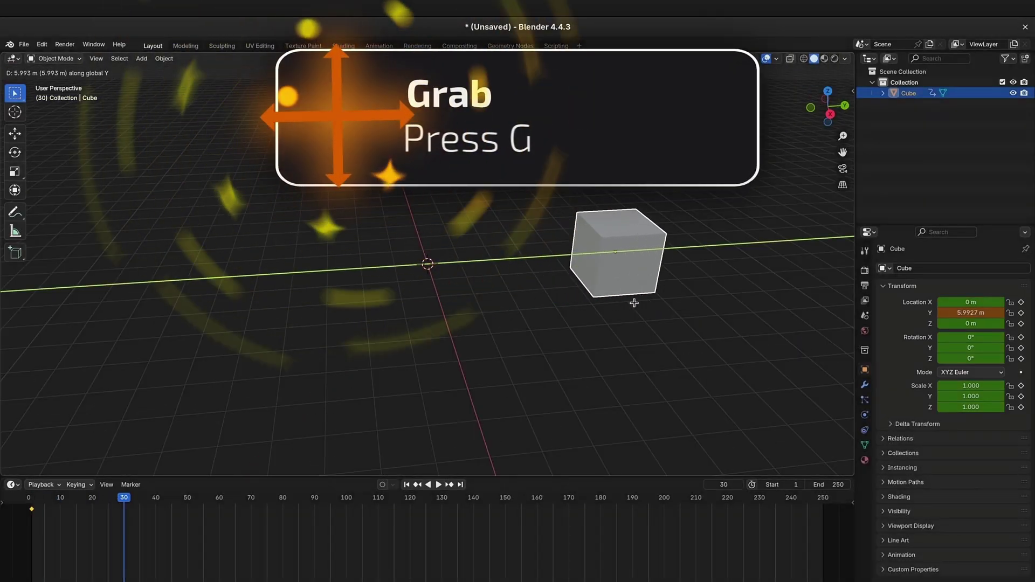
{"action": "left_click", "coordinate": [553, 326]}
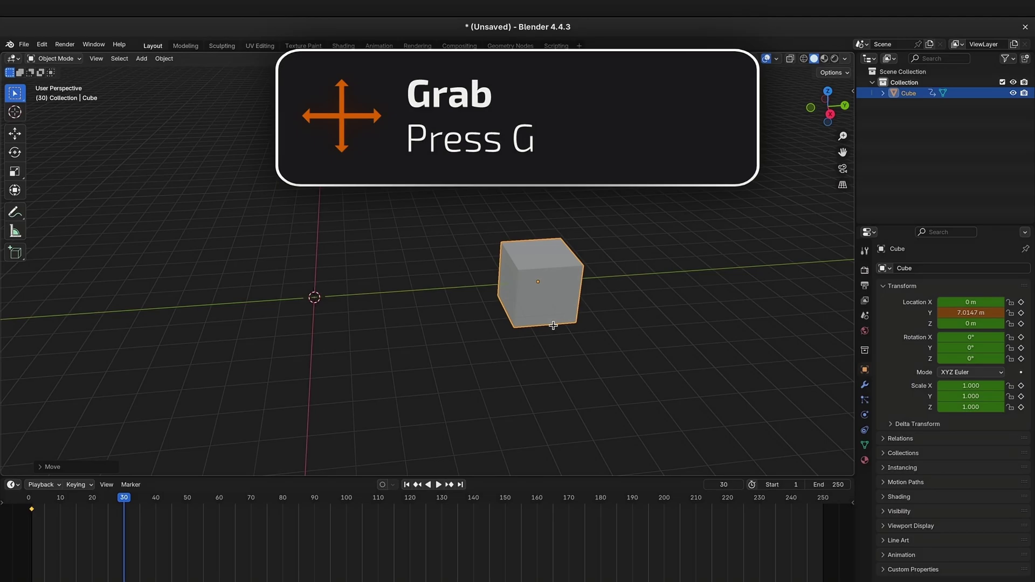
{"action": "middle_click_drag", "start_coordinate": [553, 326], "coordinate": [546, 297]}
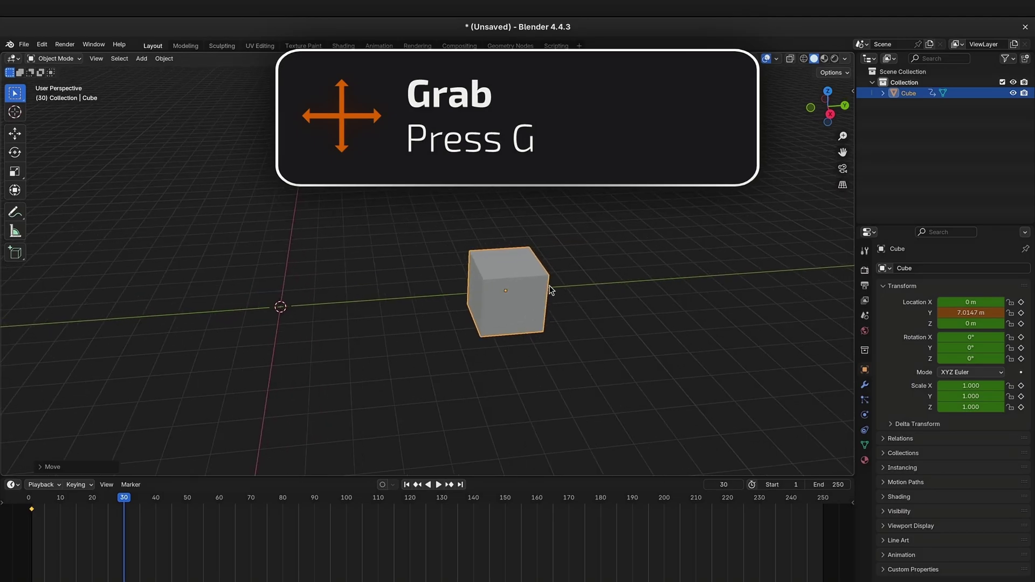
{"action": "left_click_drag", "start_coordinate": [100, 499], "coordinate": [24, 498]}
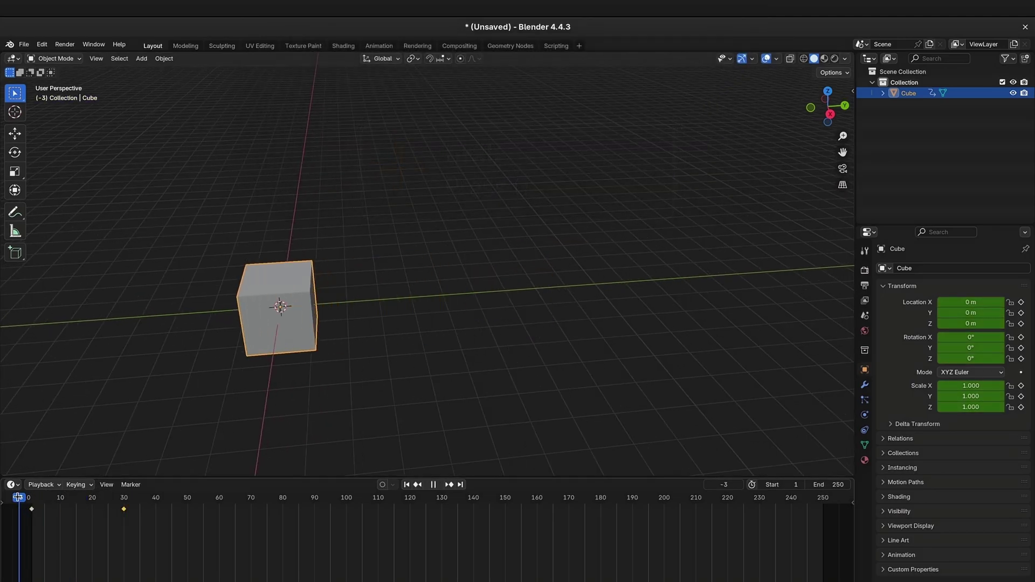
{"action": "key", "text": "space"}
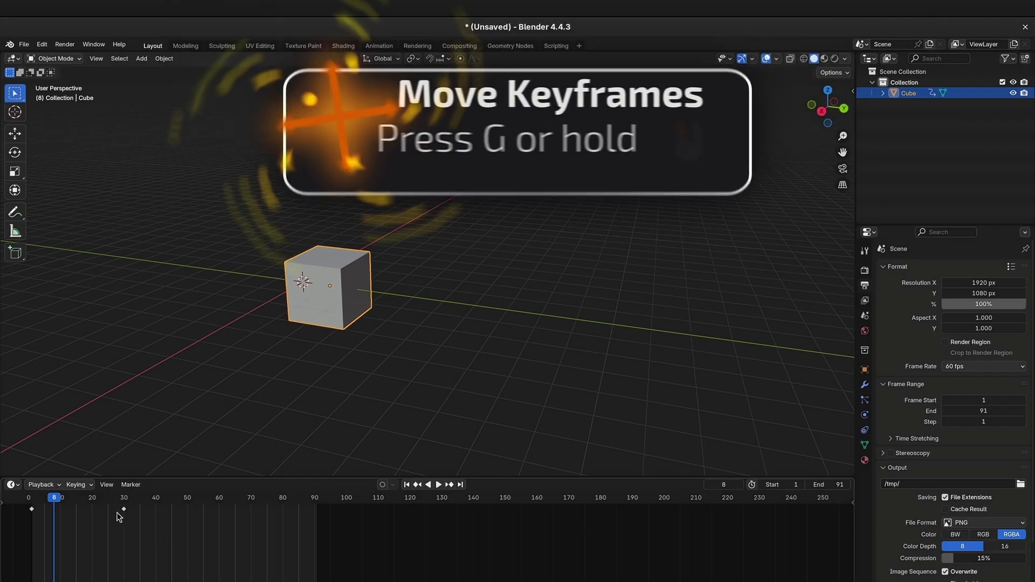
Step: Slow the cube's motion by moving its second keyframe out to frame 60
{"action": "left_click_drag", "start_coordinate": [125, 511], "coordinate": [300, 510]}
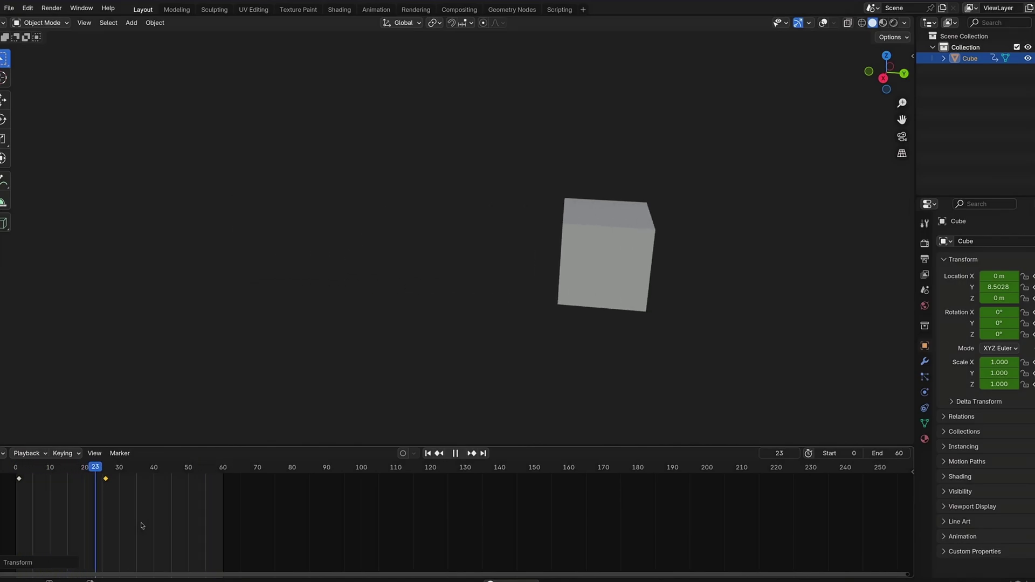
{"action": "key", "text": "g"}
{"action": "left_click", "coordinate": [254, 530]}
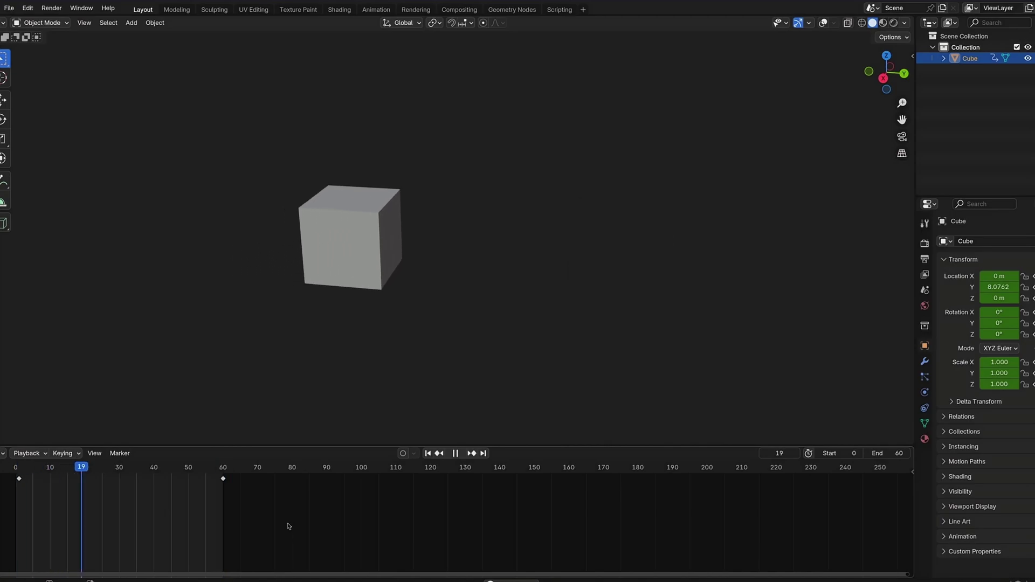
Step: Speed up the cube's motion by moving the keyframe at frame 60 to a much earlier frame
{"action": "left_click", "coordinate": [223, 479]}
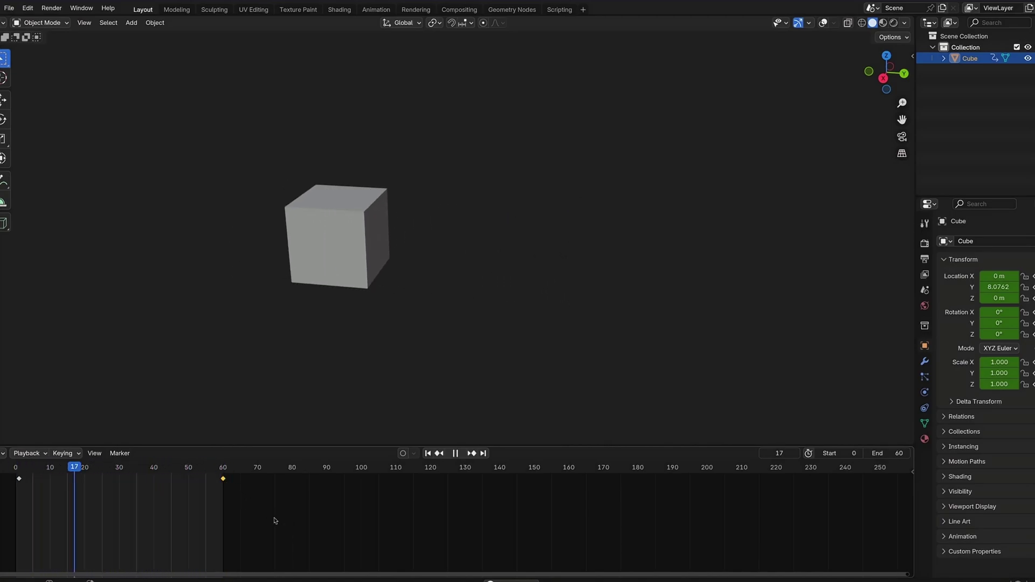
{"action": "key", "text": "g"}
{"action": "left_click", "coordinate": [109, 517]}
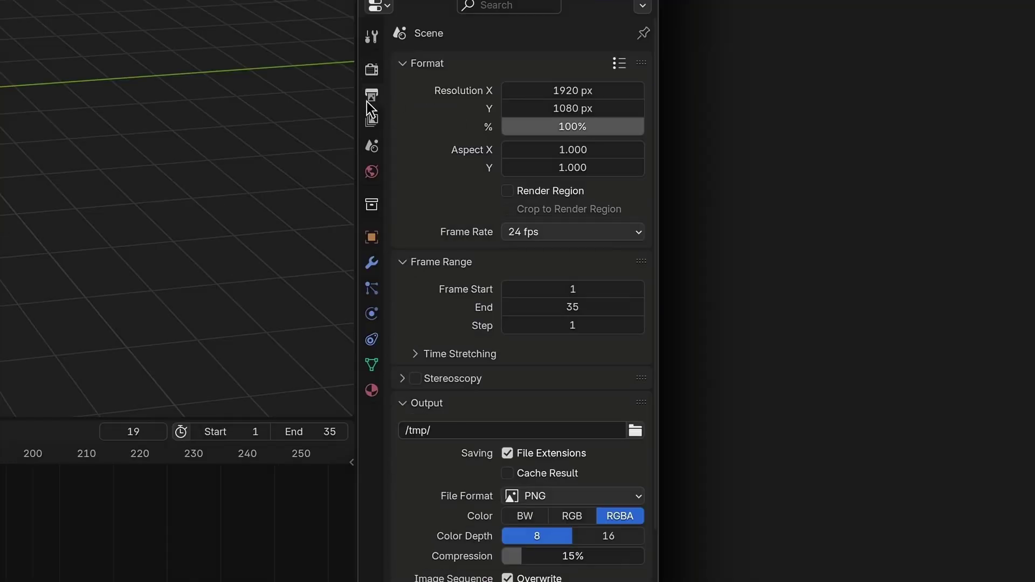
Step: Set the scene's frame rate to 60 fps and move the cube's second keyframe to frame 60
{"action": "left_click", "coordinate": [539, 232]}
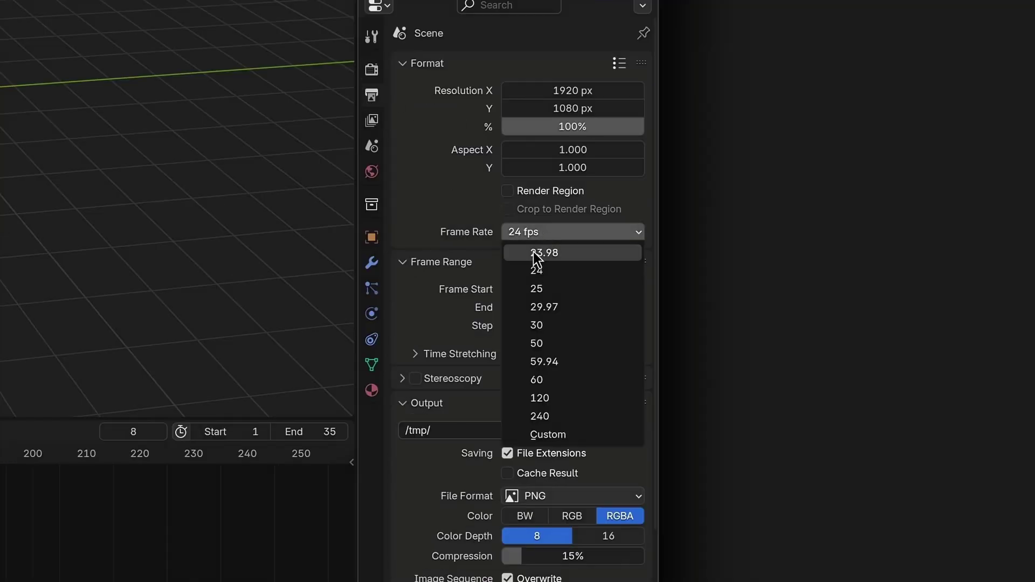
{"action": "left_click", "coordinate": [548, 382]}
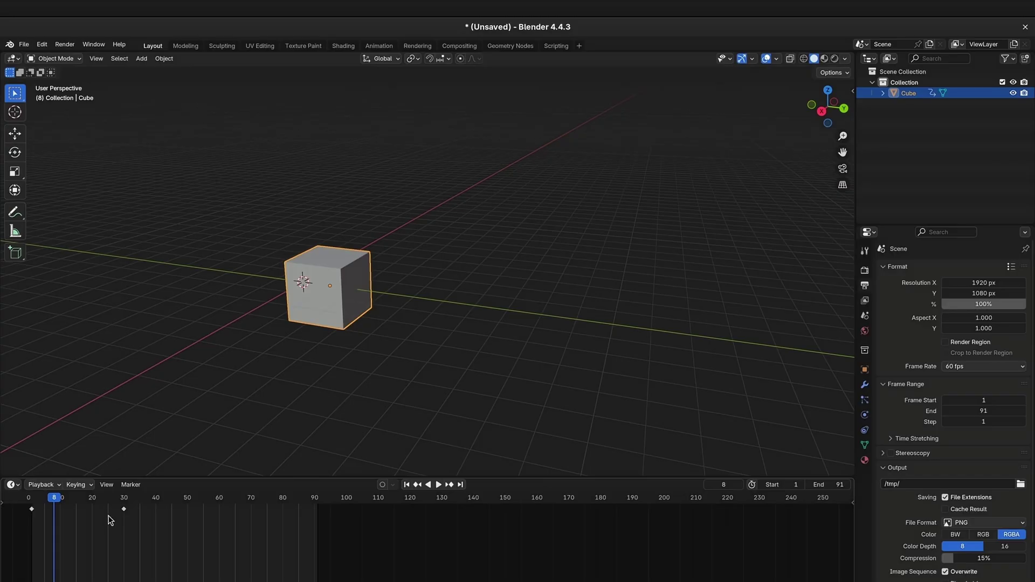
{"action": "left_click_drag", "start_coordinate": [124, 509], "coordinate": [193, 510]}
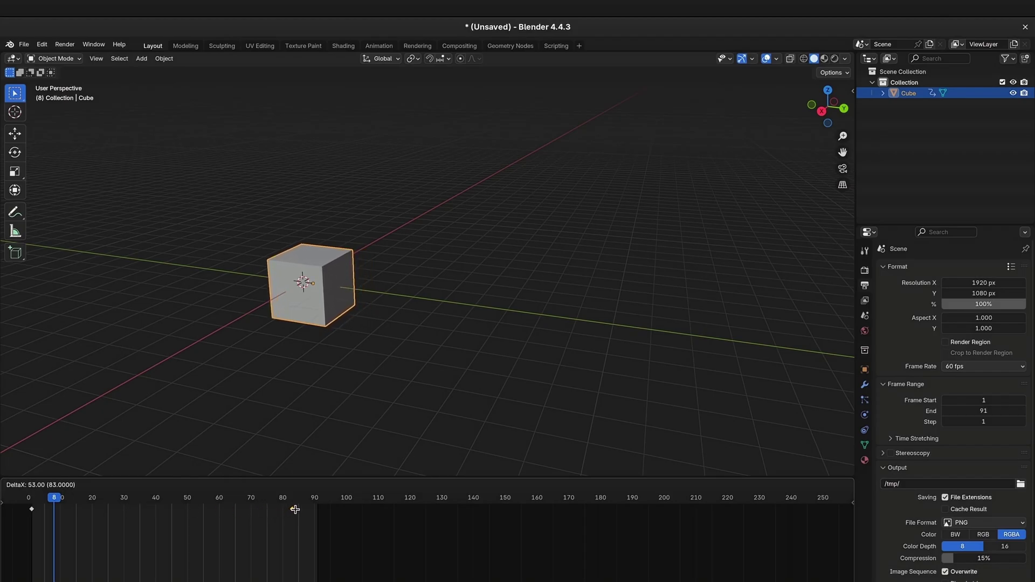
{"action": "left_click_drag", "start_coordinate": [295, 509], "coordinate": [299, 510]}
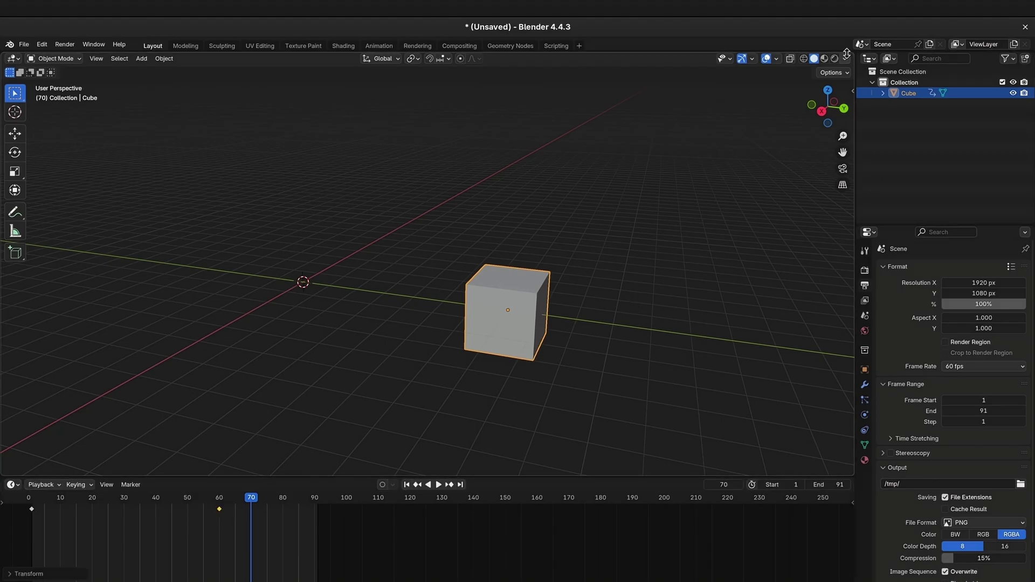
Step: Split the 3D viewport vertically and turn the new area into a Graph Editor
{"action": "left_click_drag", "start_coordinate": [853, 54], "coordinate": [531, 100]}
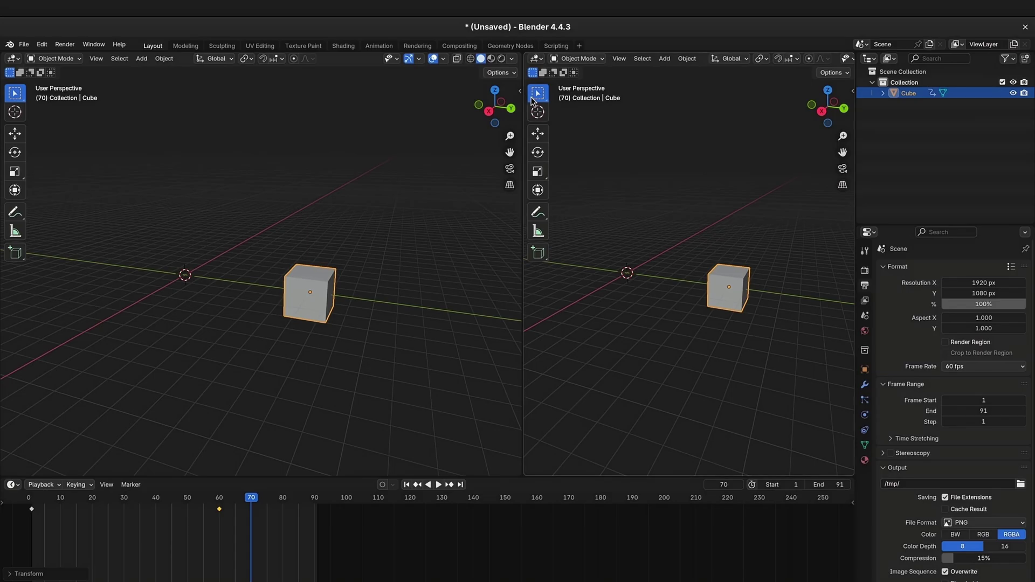
{"action": "left_click", "coordinate": [535, 58]}
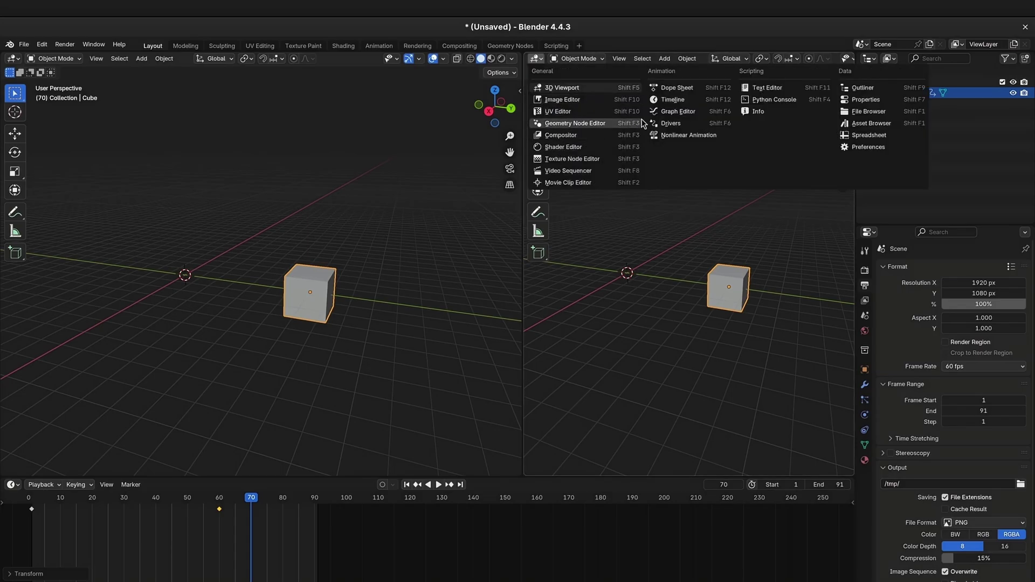
{"action": "left_click", "coordinate": [668, 112]}
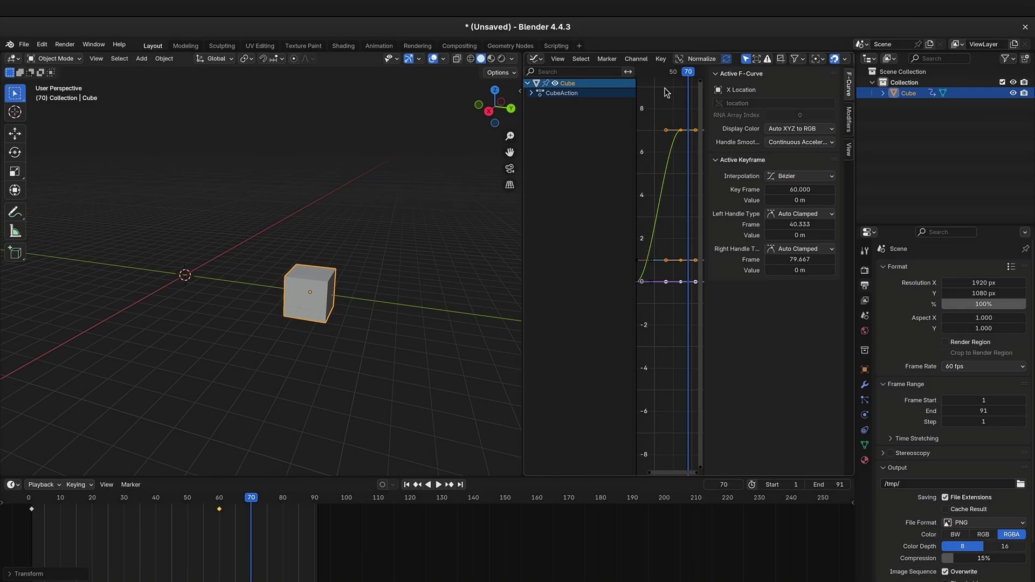
Step: Normalize the animation curves, widen the Graph Editor, and frame all curves in it
{"action": "key", "text": "Home"}
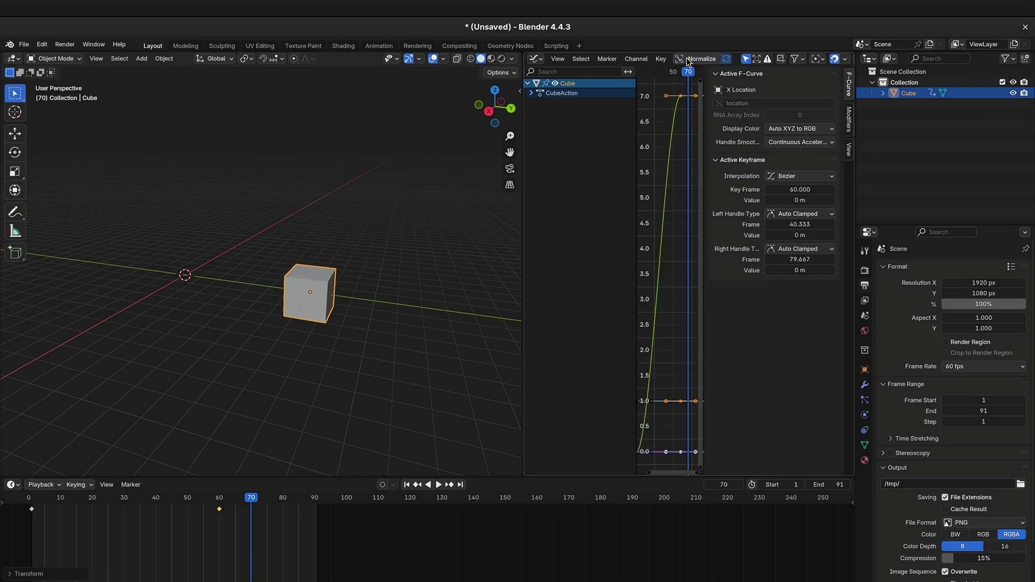
{"action": "left_click", "coordinate": [687, 57]}
{"action": "left_click_drag", "start_coordinate": [524, 182], "coordinate": [355, 183]}
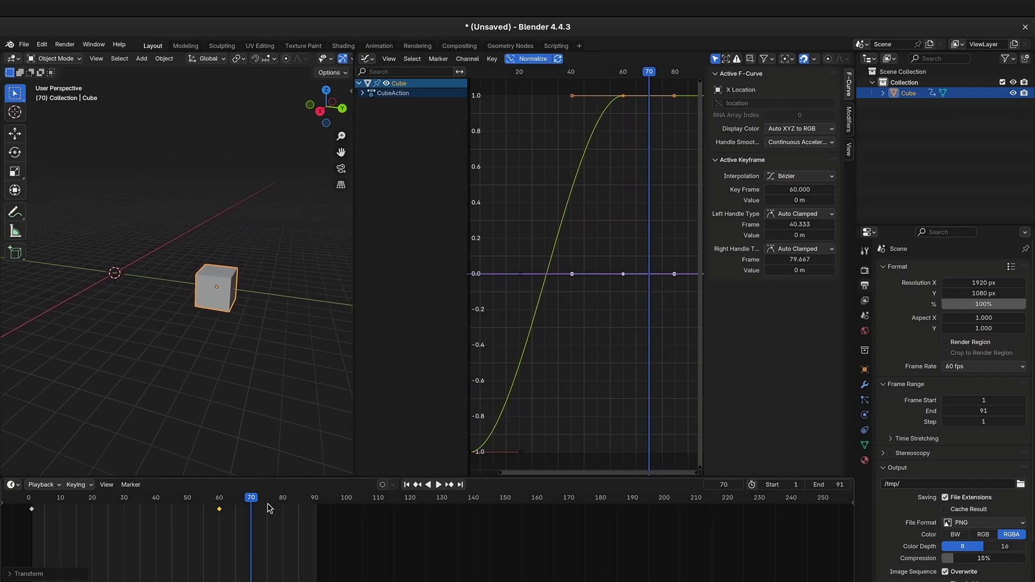
{"action": "key", "text": "Home"}
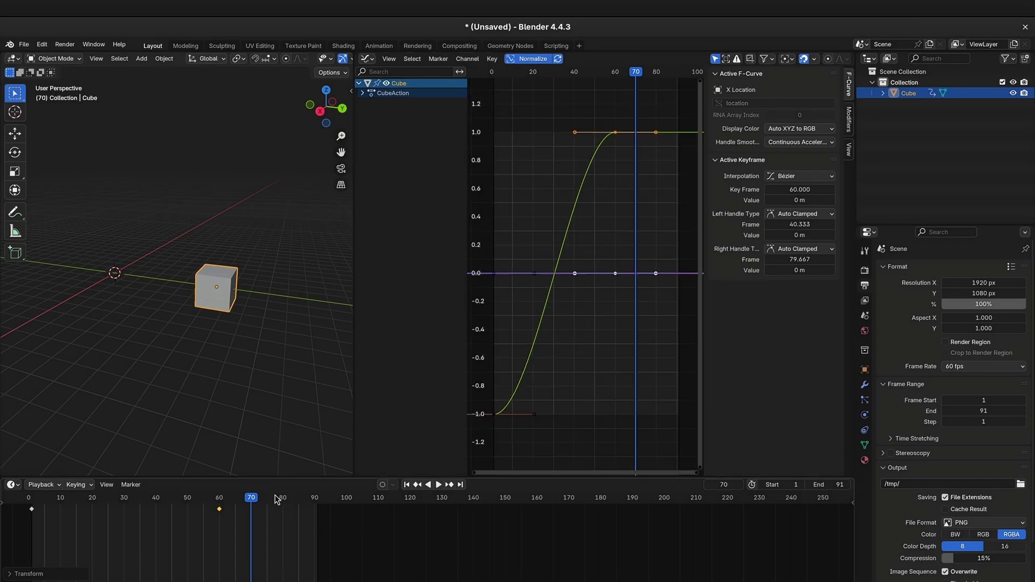
Step: With the animation playing, set the end frame to 77 and move the cube's second keyframe to frame 40
{"action": "key", "text": "space"}
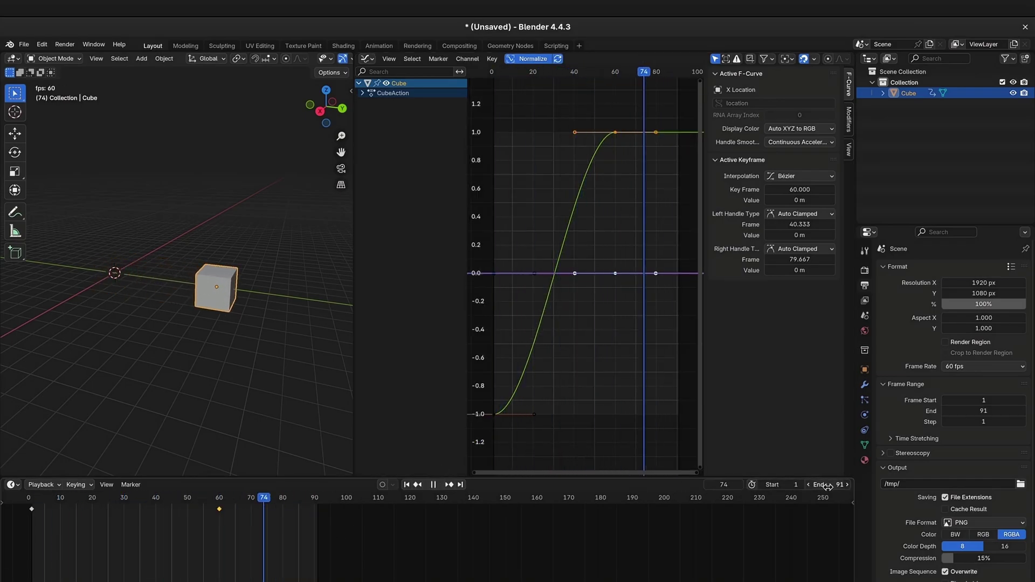
{"action": "left_click_drag", "start_coordinate": [827, 487], "coordinate": [752, 486]}
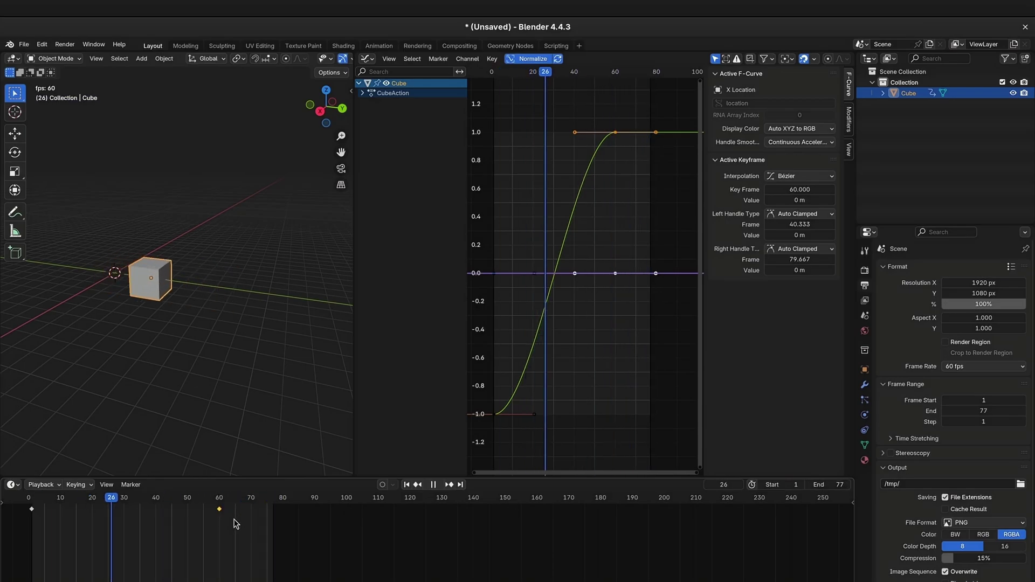
{"action": "left_click_drag", "start_coordinate": [219, 509], "coordinate": [146, 510]}
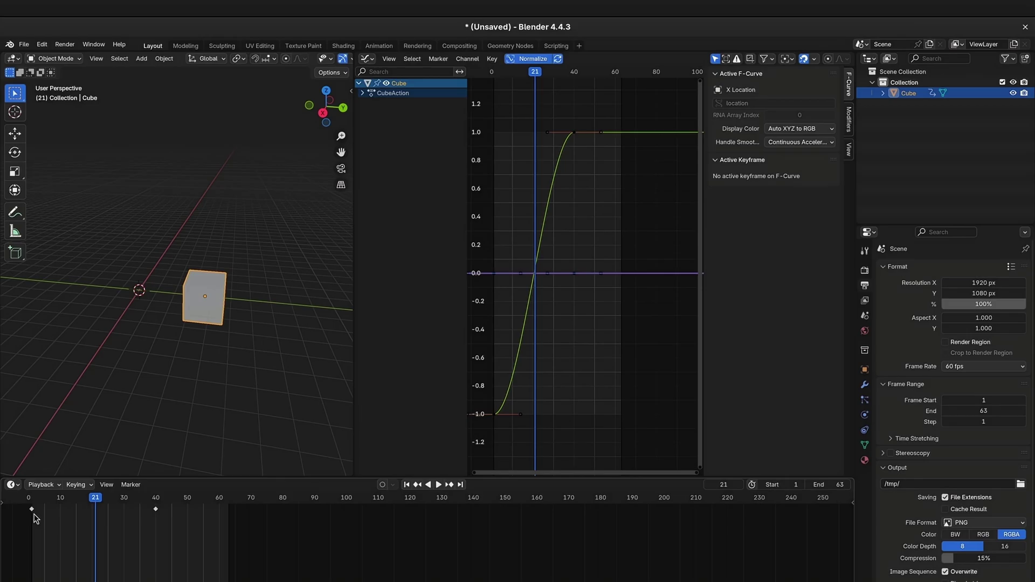
Step: Set the first keyframe's interpolation mode to Linear and play the animation from frame 1 to check the motion
{"action": "right_click", "coordinate": [35, 518]}
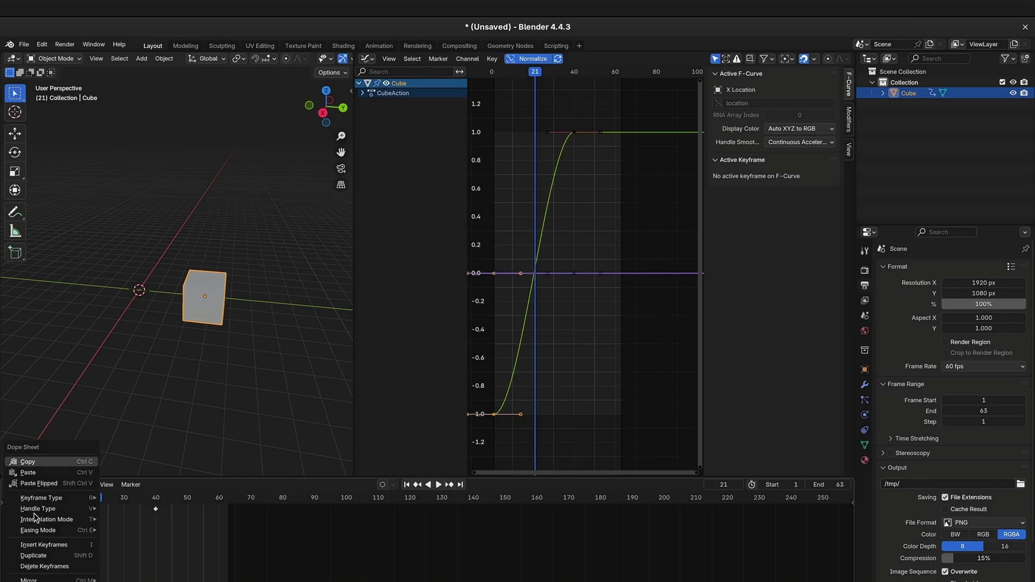
{"action": "mouse_move", "coordinate": [45, 521]}
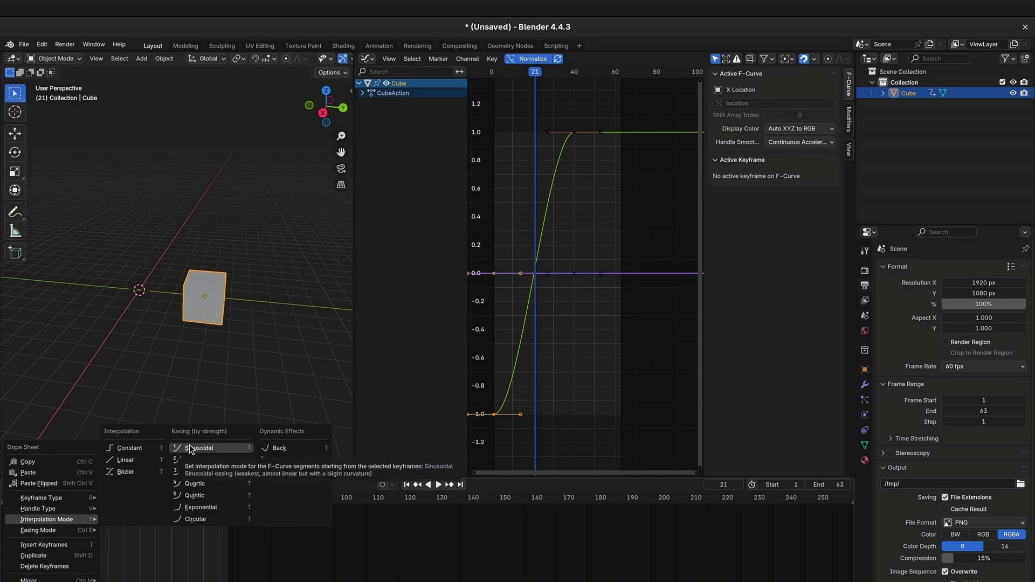
{"action": "left_click", "coordinate": [134, 462]}
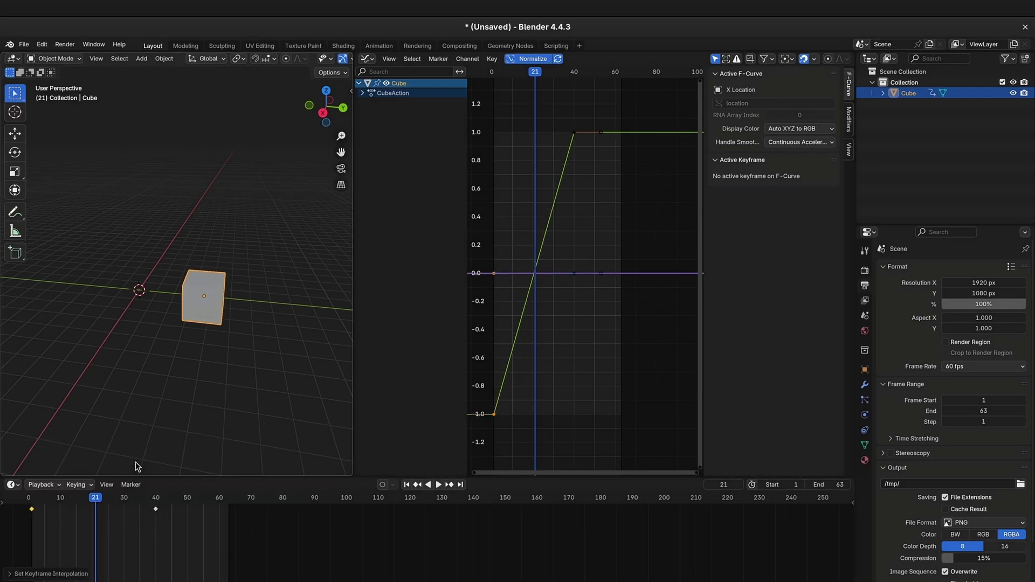
{"action": "left_click", "coordinate": [31, 499]}
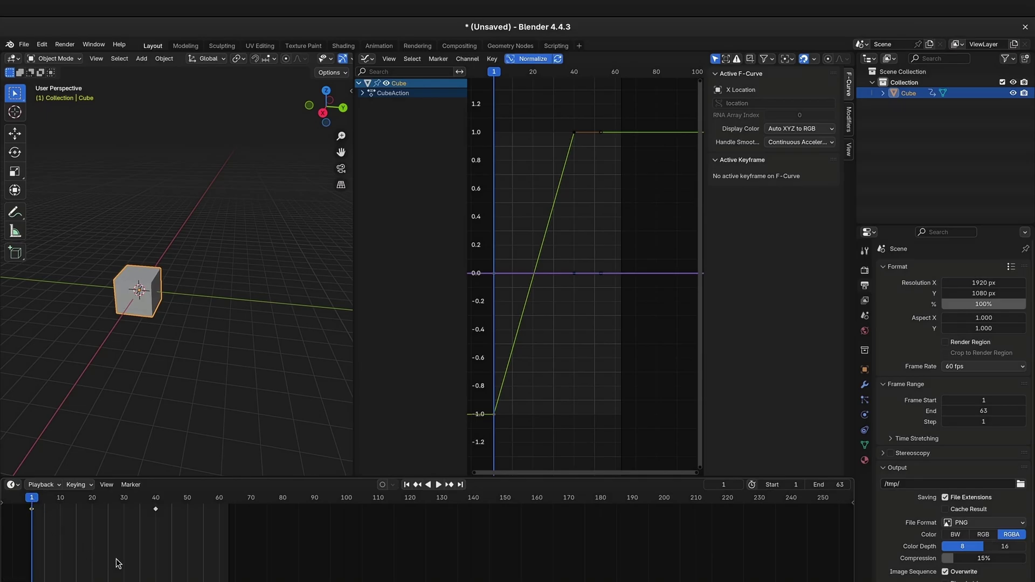
{"action": "key", "text": "space"}
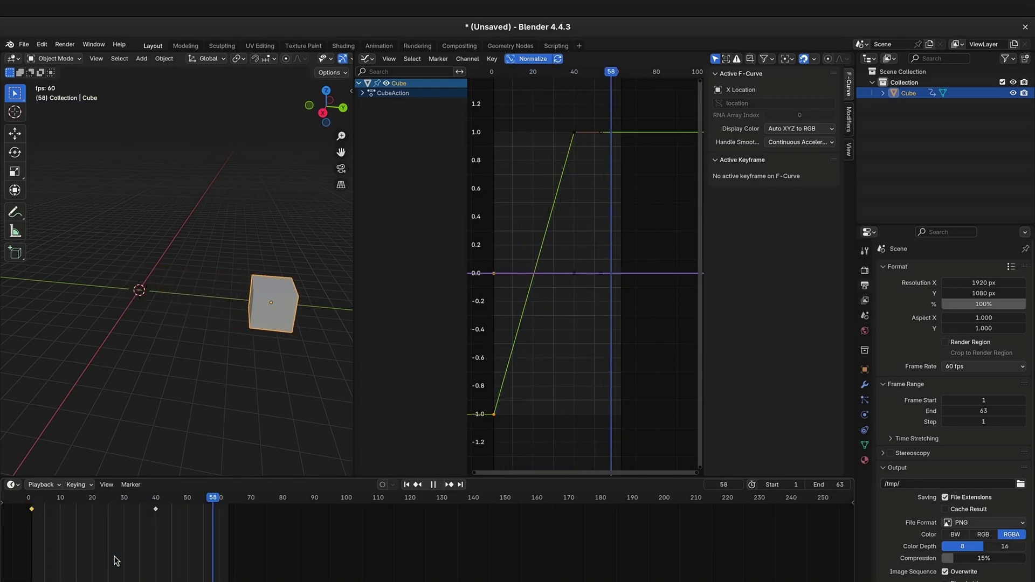
{"action": "key", "text": "space"}
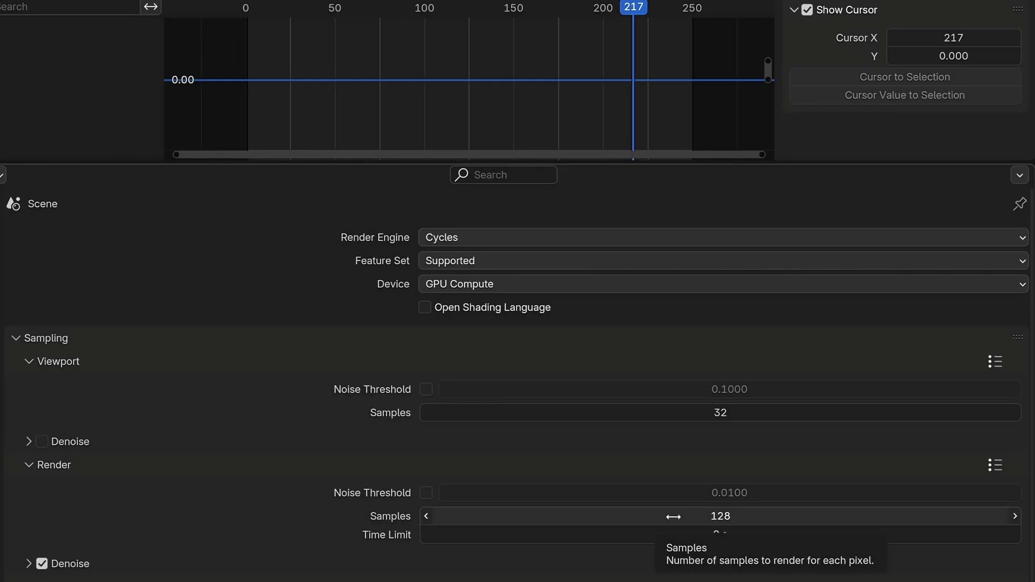
Step: Insert a keyframe on the Cycles render Samples value of 128 and step back two frames
{"action": "key", "text": "i"}
{"action": "key", "text": "Left"}
{"action": "key", "text": "Left"}
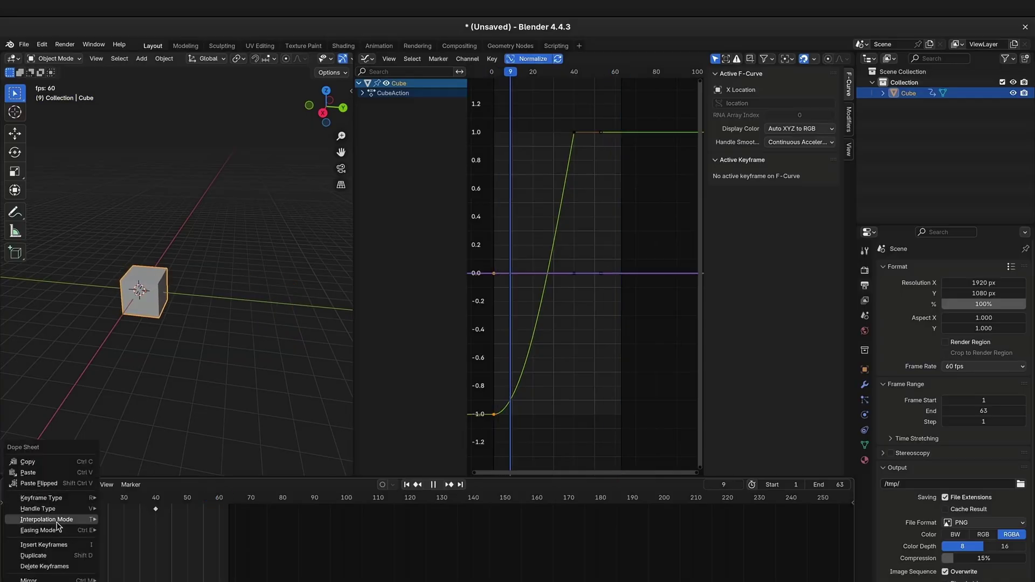
Step: Set the first keyframe's easing mode to Ease Out and toggle playback
{"action": "mouse_move", "coordinate": [53, 530]}
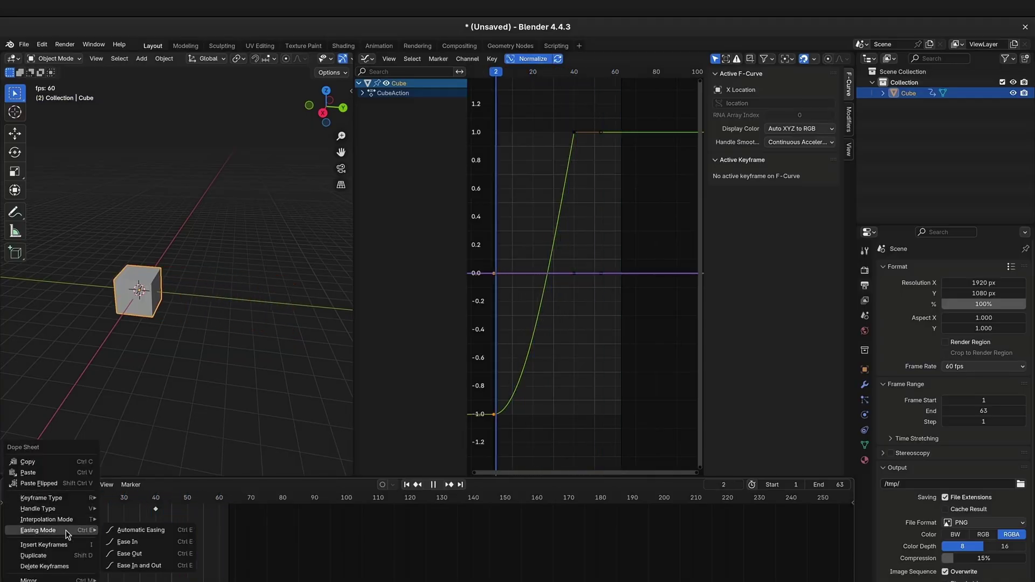
{"action": "left_click", "coordinate": [129, 553]}
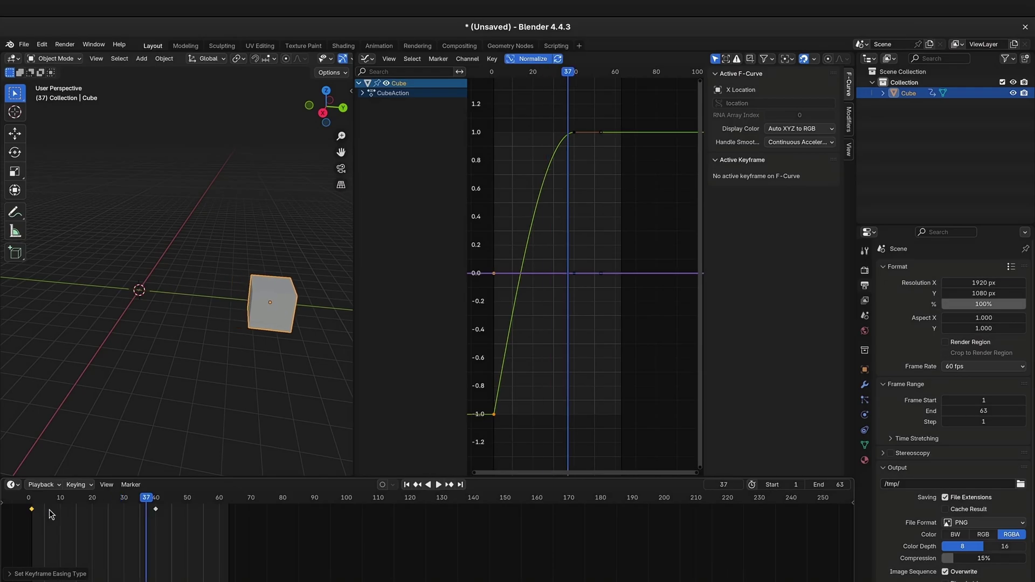
{"action": "key", "text": "space"}
Step: Set the cube's first keyframe to Ease In and Out easing and play the animation from frame 1
{"action": "right_click", "coordinate": [50, 510]}
{"action": "mouse_move", "coordinate": [50, 510]}
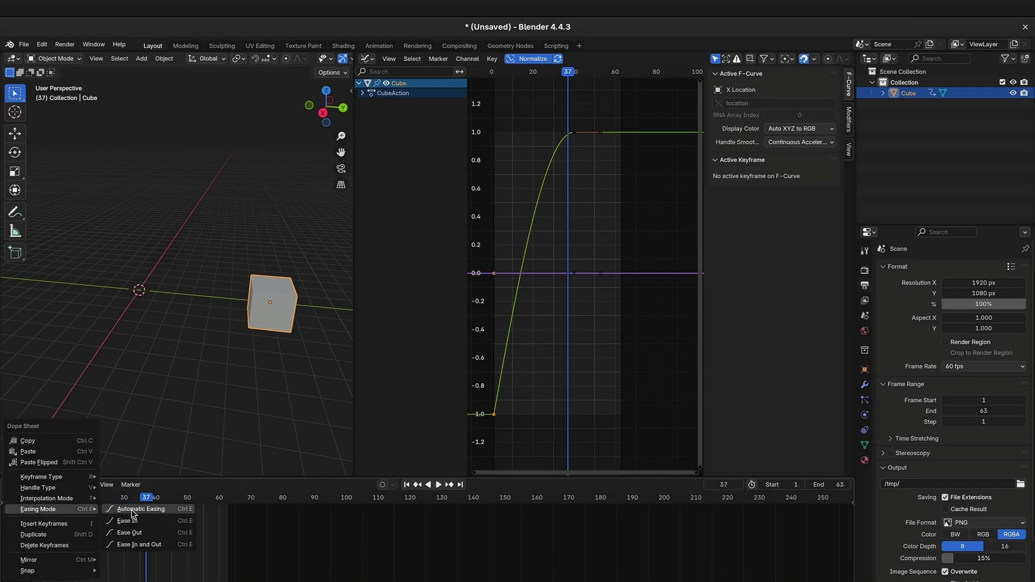
{"action": "left_click", "coordinate": [130, 543]}
{"action": "left_click", "coordinate": [36, 502]}
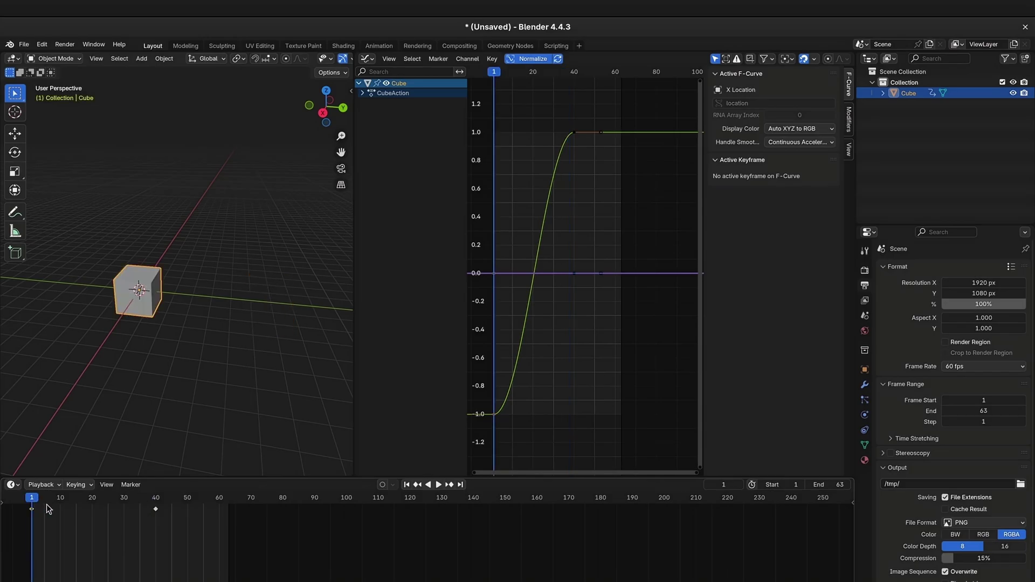
{"action": "key", "text": "space"}
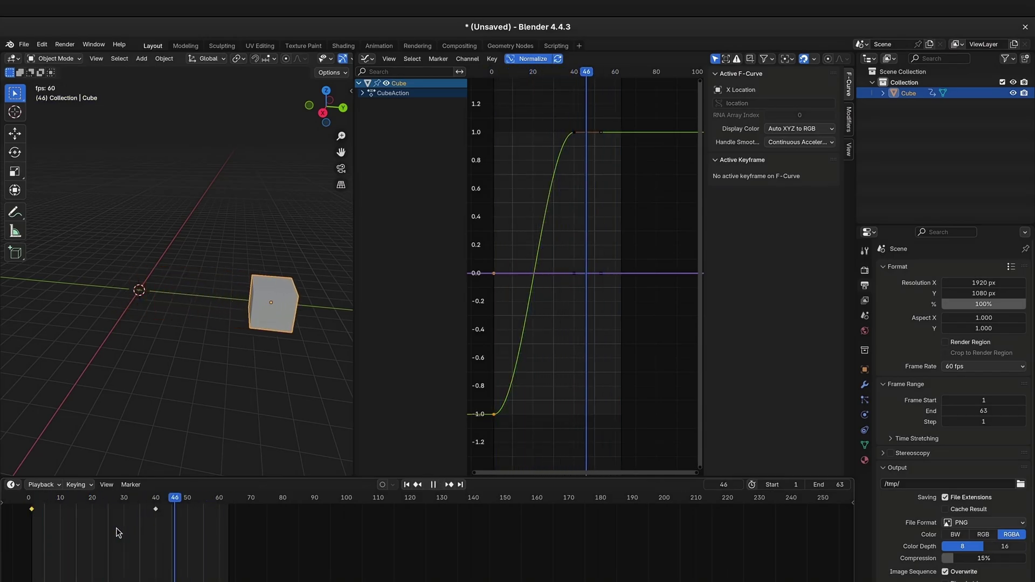
{"action": "key", "text": "space"}
Step: Set the first keyframe's interpolation mode to Back with Ease In easing and play the animation from frame 1
{"action": "right_click", "coordinate": [54, 519]}
{"action": "mouse_move", "coordinate": [53, 518]}
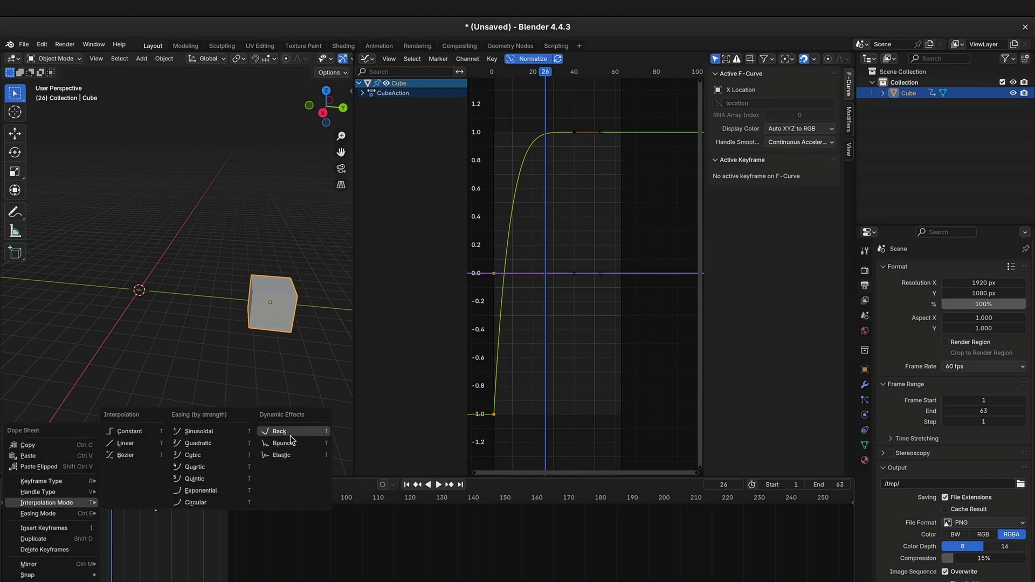
{"action": "left_click", "coordinate": [280, 432]}
{"action": "key", "text": "shift+Left"}
{"action": "right_click", "coordinate": [74, 532]}
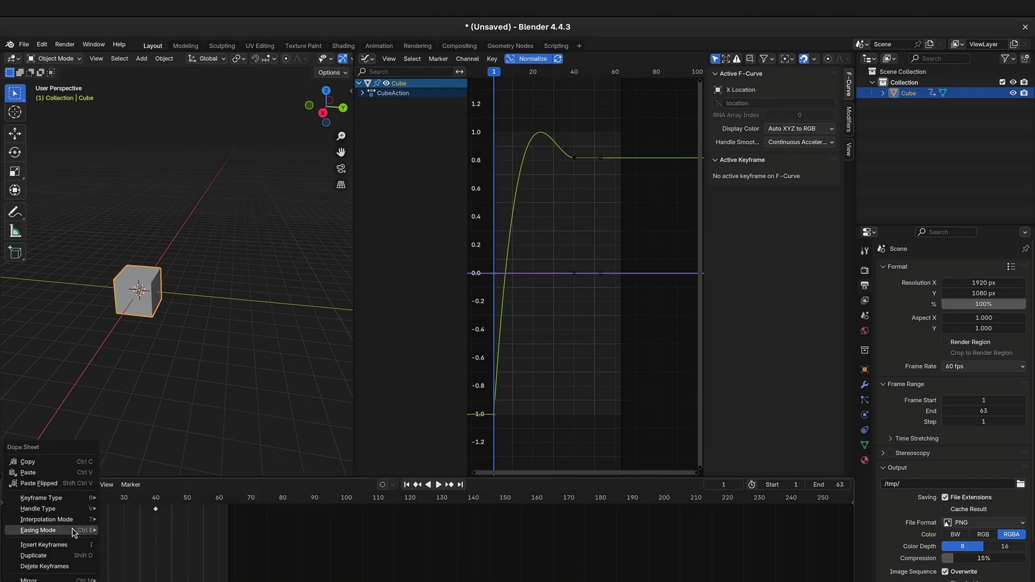
{"action": "left_click", "coordinate": [128, 542]}
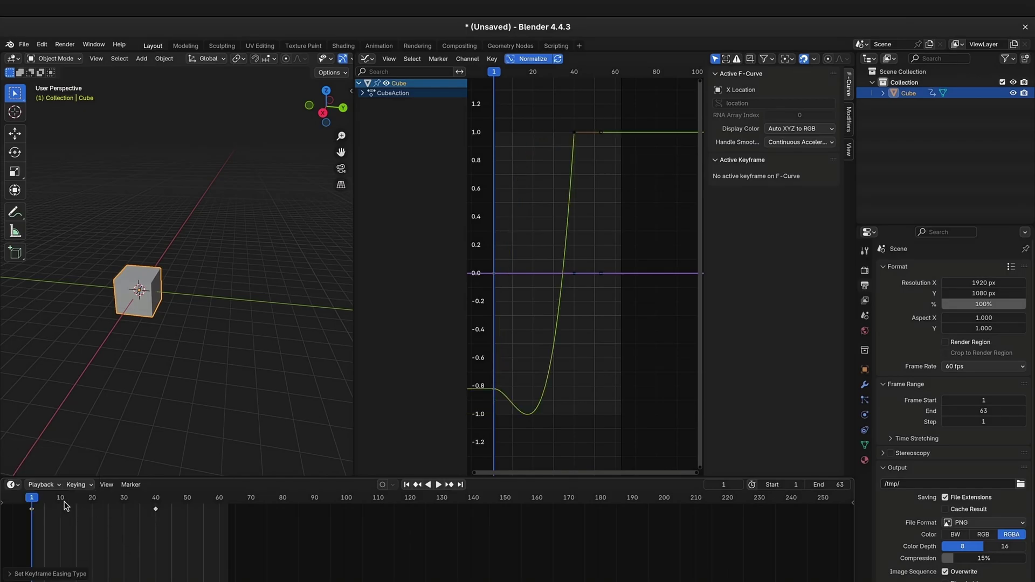
{"action": "key", "text": "space"}
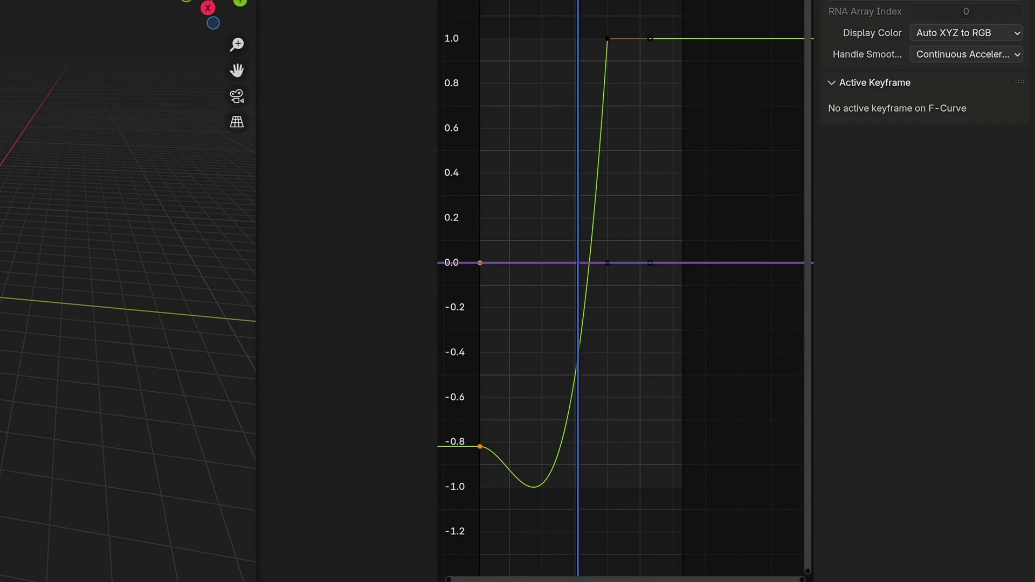
Step: Compare Ease Out with Ease In and Out easing on the first keyframe's Back interpolation, playing the animation for each
{"action": "right_click", "coordinate": [56, 516]}
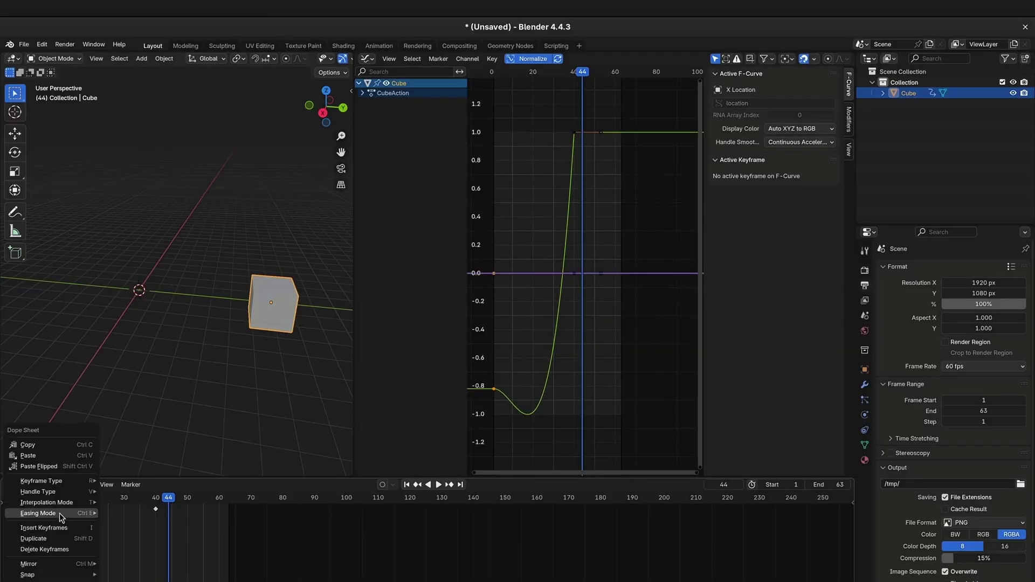
{"action": "left_click", "coordinate": [130, 537]}
{"action": "key", "text": "space"}
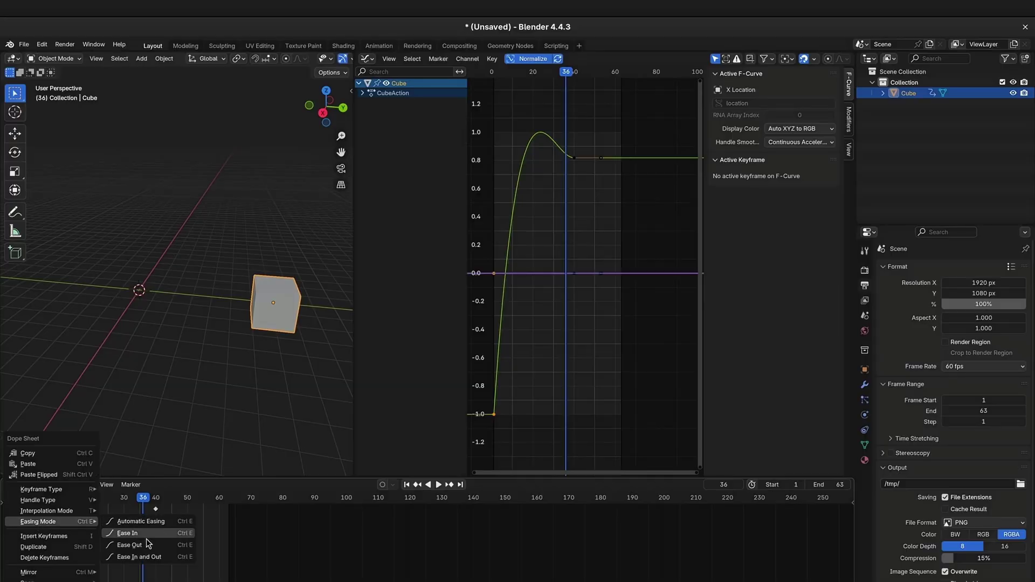
{"action": "left_click", "coordinate": [139, 557]}
{"action": "key", "text": "space"}
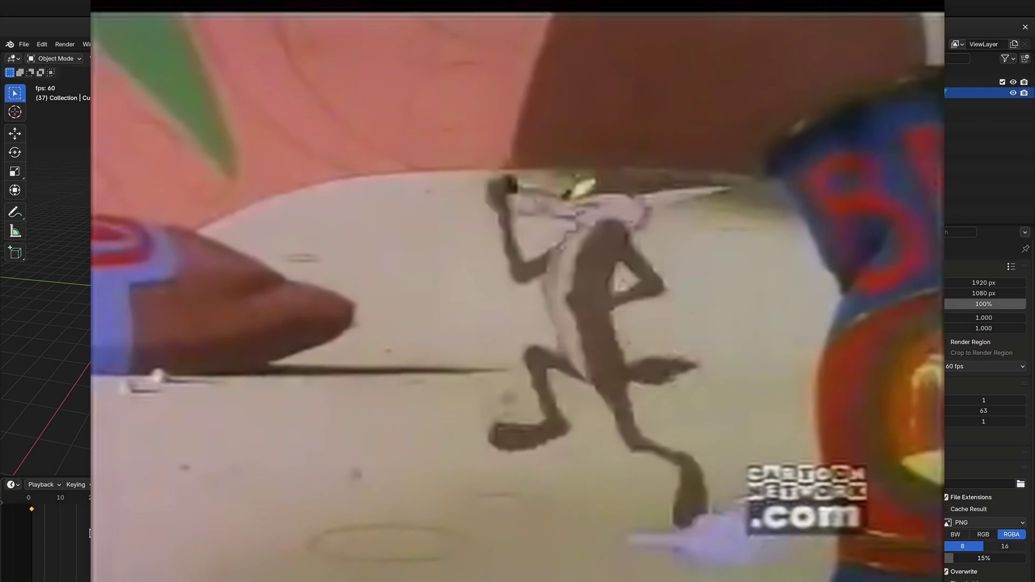
Step: Set the first keyframe's interpolation mode to Bounce with Ease Out easing and play the bounce animation
{"action": "right_click", "coordinate": [90, 529]}
{"action": "mouse_move", "coordinate": [81, 512]}
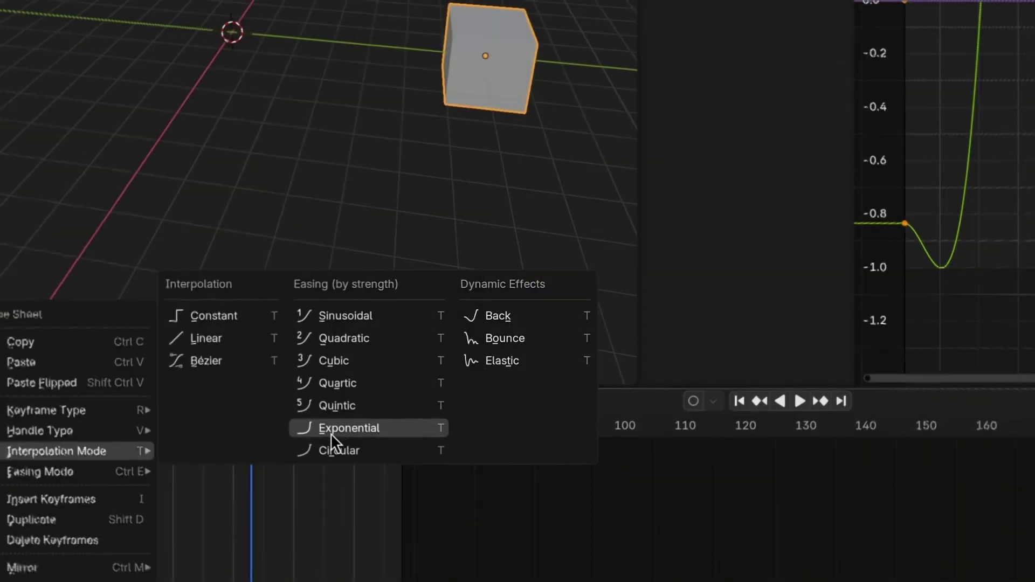
{"action": "left_click", "coordinate": [529, 340]}
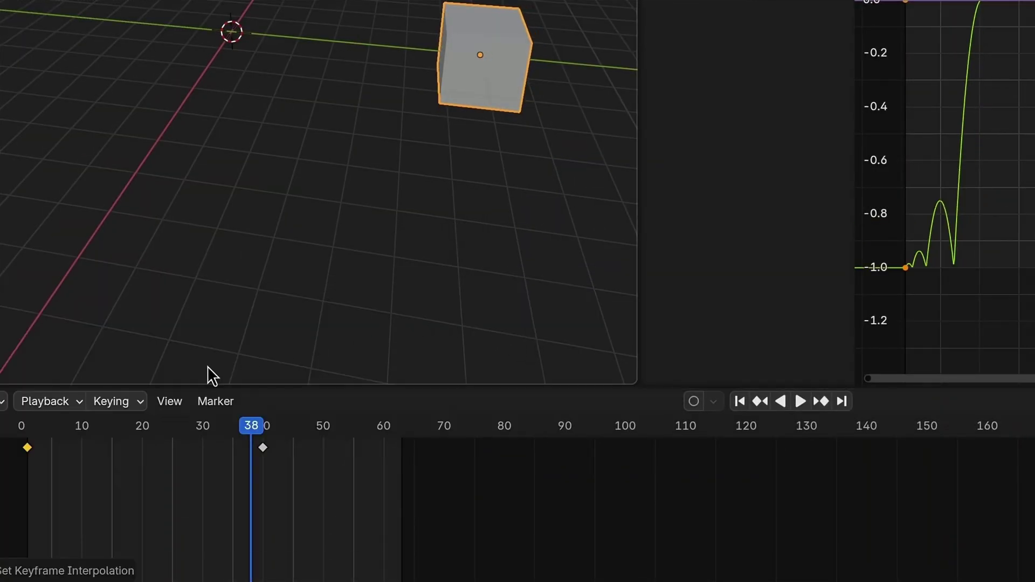
{"action": "right_click", "coordinate": [120, 464]}
{"action": "mouse_move", "coordinate": [65, 521]}
{"action": "left_click", "coordinate": [151, 551]}
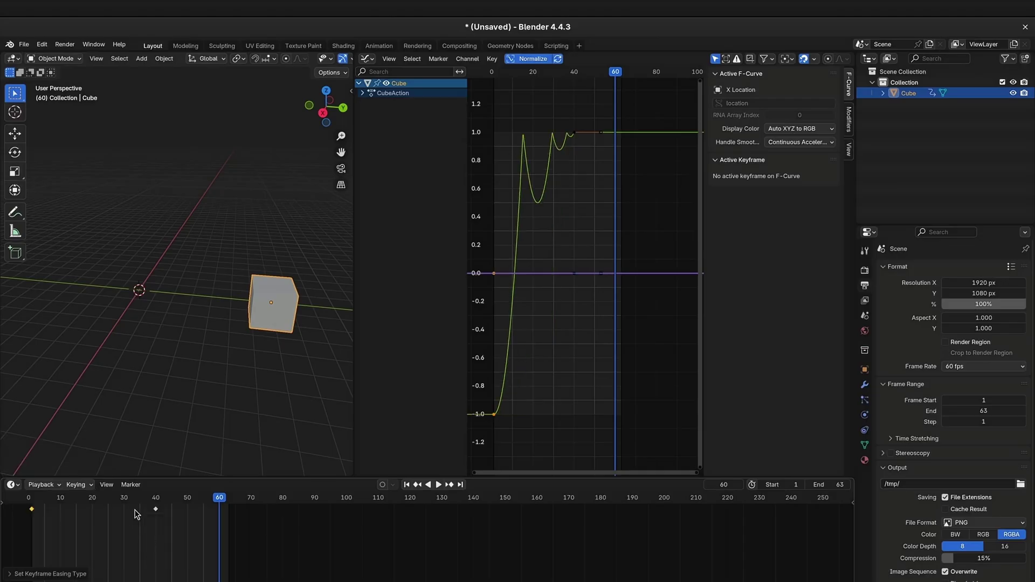
{"action": "left_click", "coordinate": [44, 498]}
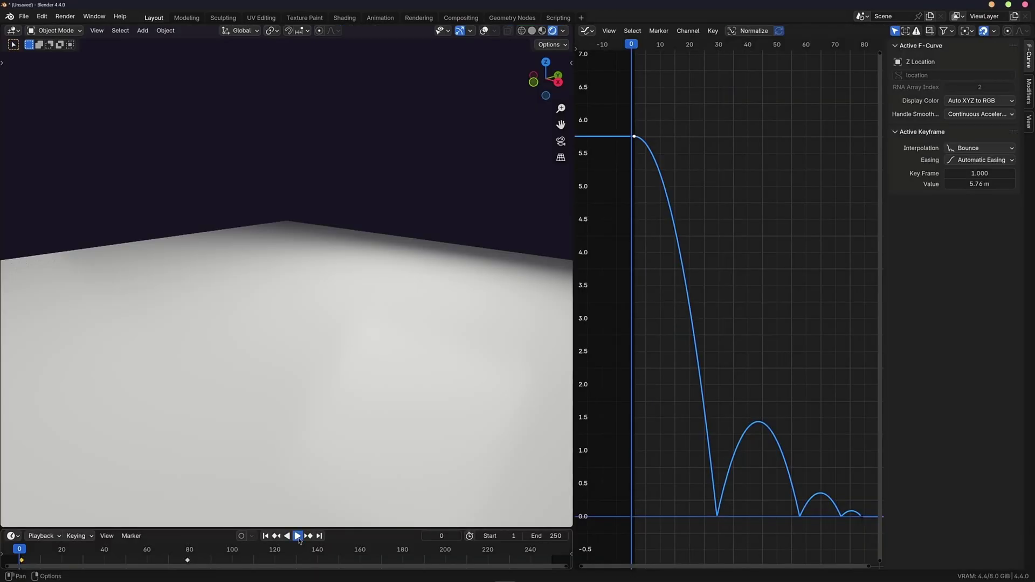
{"action": "left_click", "coordinate": [299, 537]}
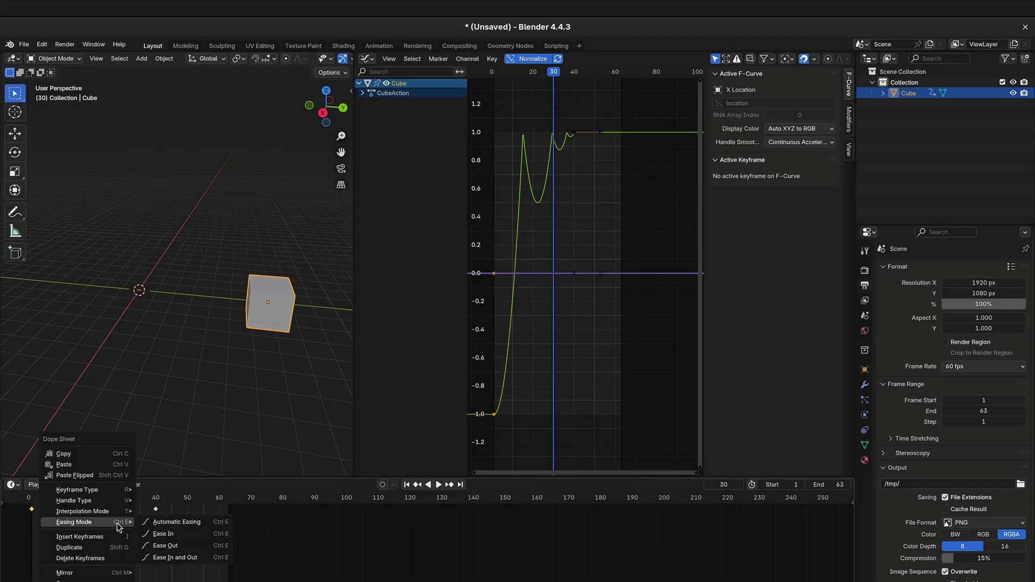
Step: Set the cube's first keyframe to Elastic interpolation on all channels and play the animation
{"action": "mouse_move", "coordinate": [112, 512]}
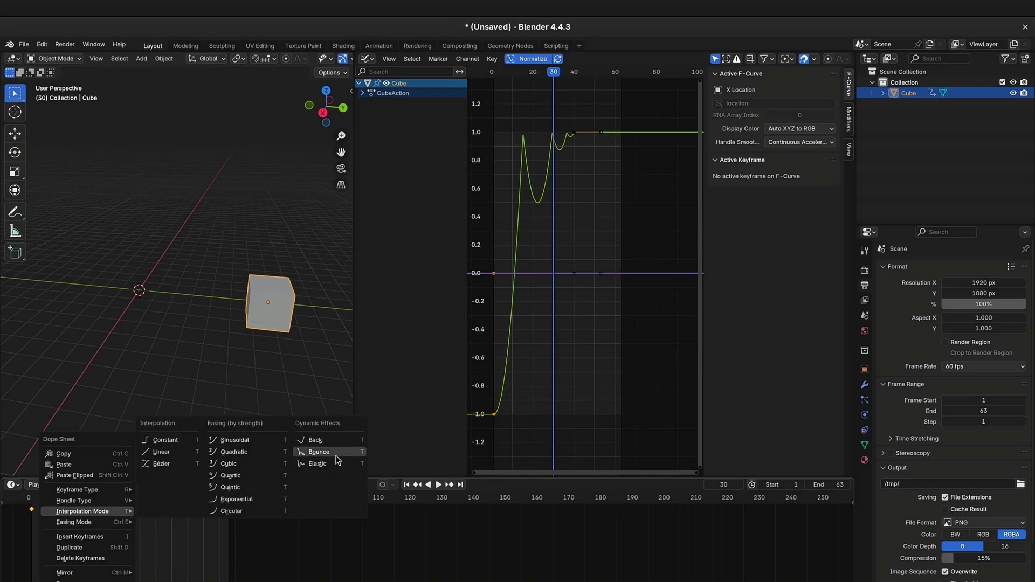
{"action": "left_click", "coordinate": [318, 464]}
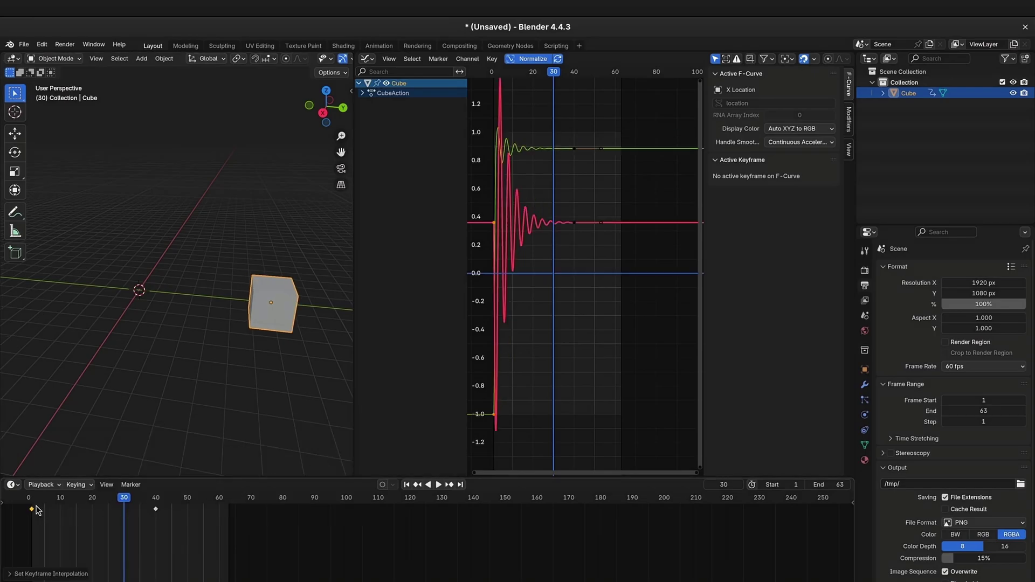
{"action": "key", "text": "space"}
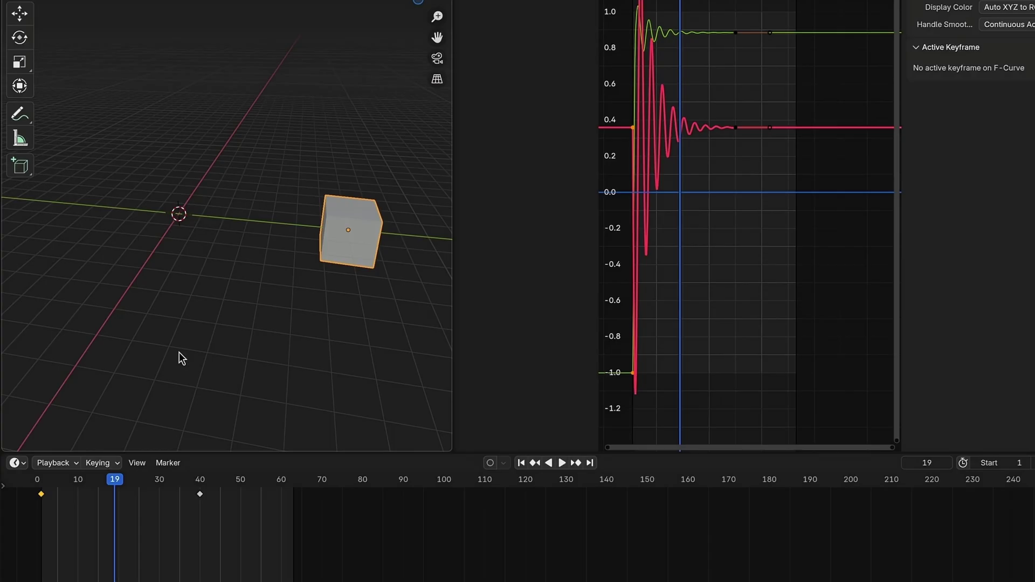
Step: Reveal the timeline's channel list, apply Elastic interpolation to only the Y Location channel's first keyframe, and play from frame 1
{"action": "left_click_drag", "start_coordinate": [15, 482], "coordinate": [70, 483]}
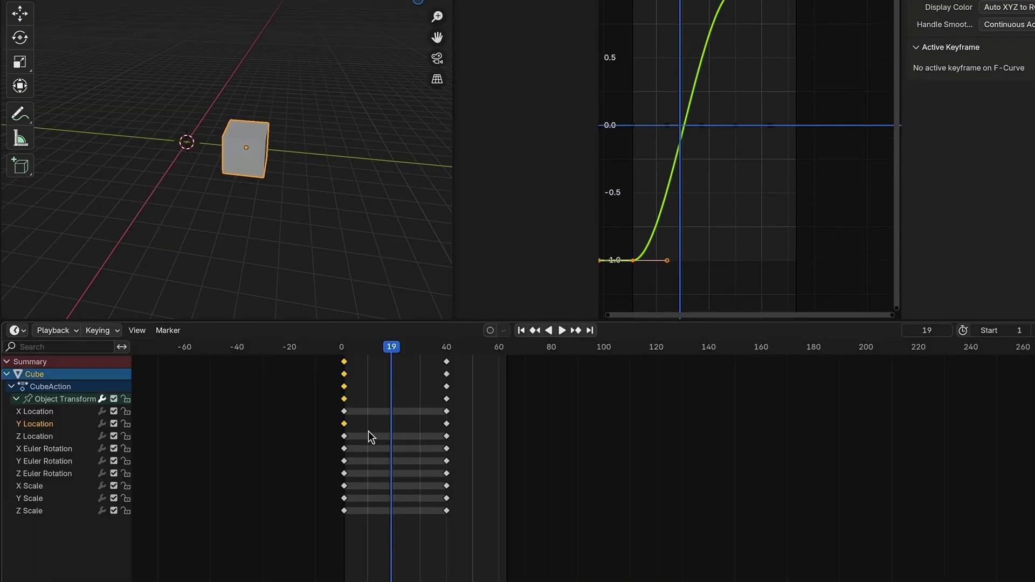
{"action": "right_click", "coordinate": [378, 428]}
{"action": "mouse_move", "coordinate": [377, 428]}
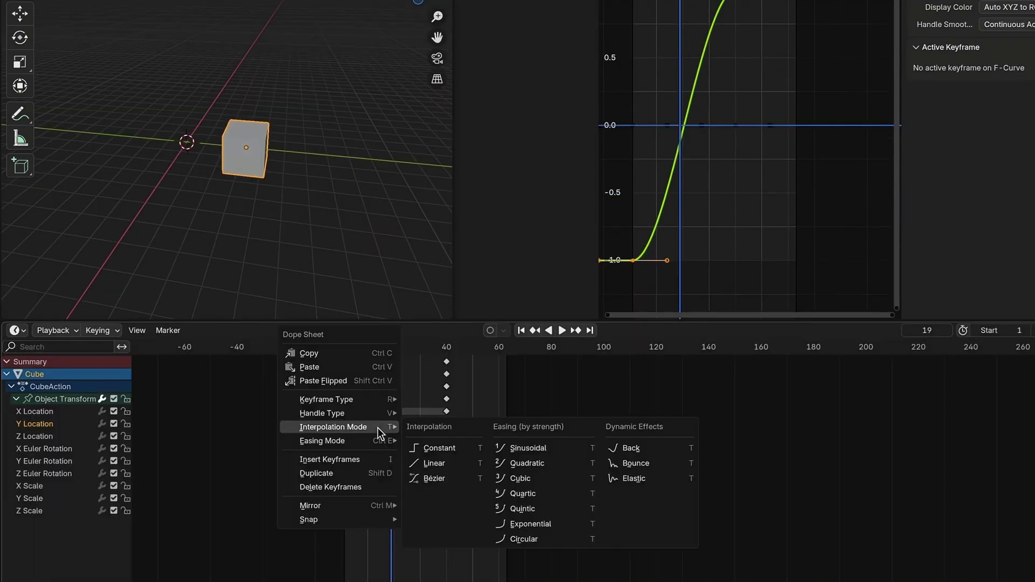
{"action": "left_click", "coordinate": [658, 479]}
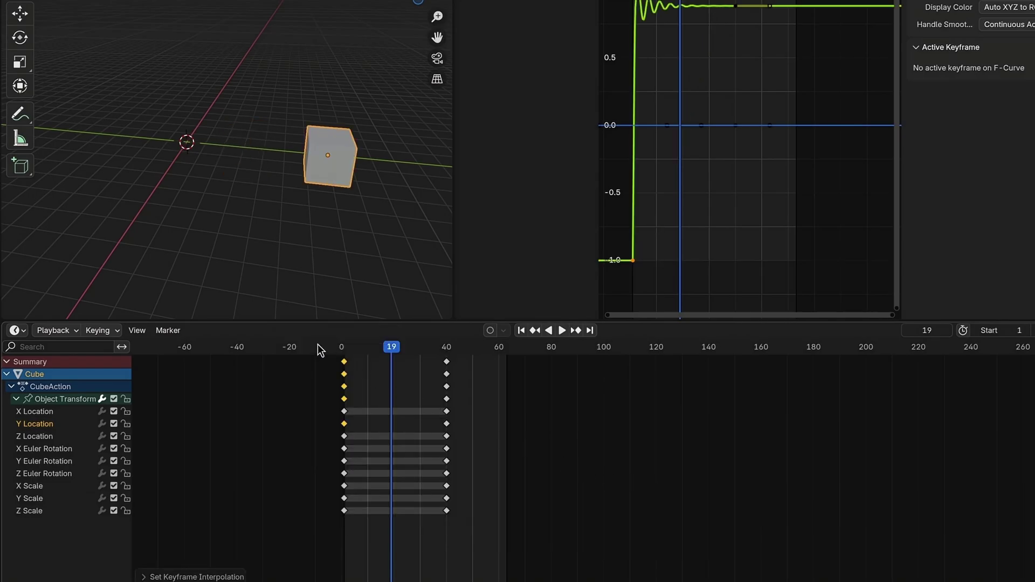
{"action": "left_click", "coordinate": [344, 346]}
{"action": "key", "text": "space"}
{"action": "key", "text": "space"}
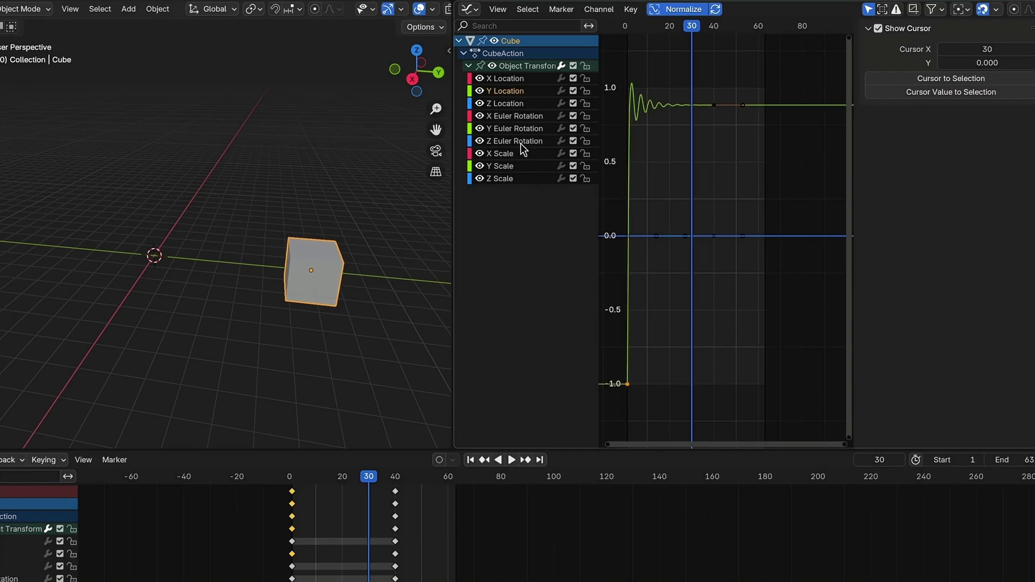
Step: Select the first keyframe on the Y Location curve in the Graph Editor and set its easing to Ease In
{"action": "left_click", "coordinate": [503, 92]}
{"action": "left_click", "coordinate": [628, 384]}
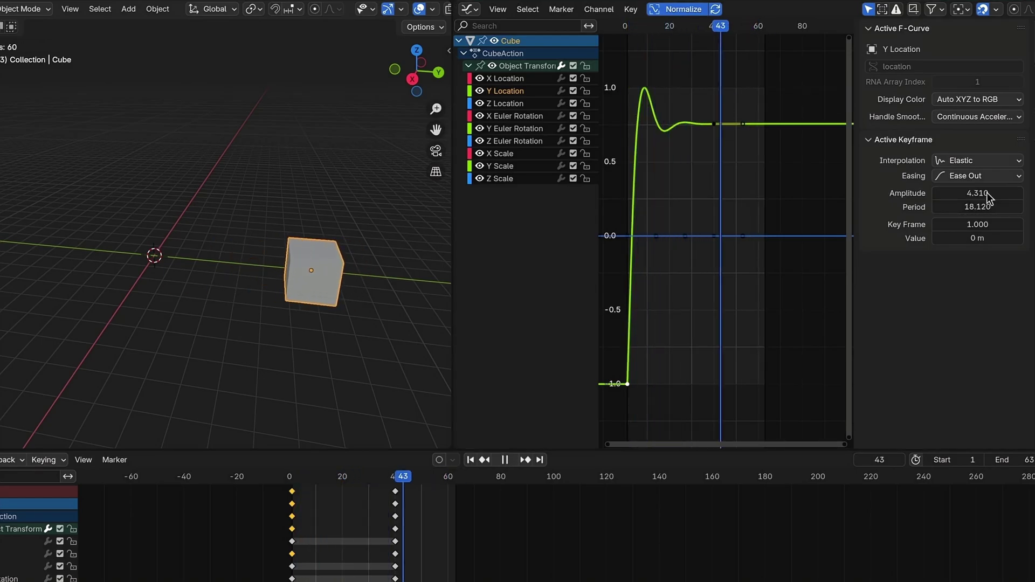
{"action": "left_click", "coordinate": [978, 176]}
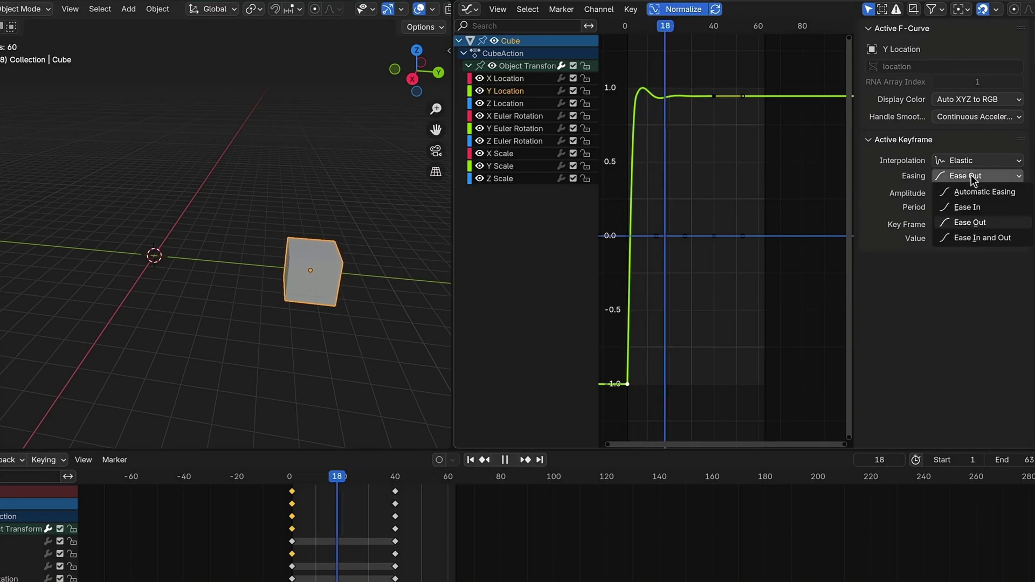
{"action": "left_click", "coordinate": [979, 209]}
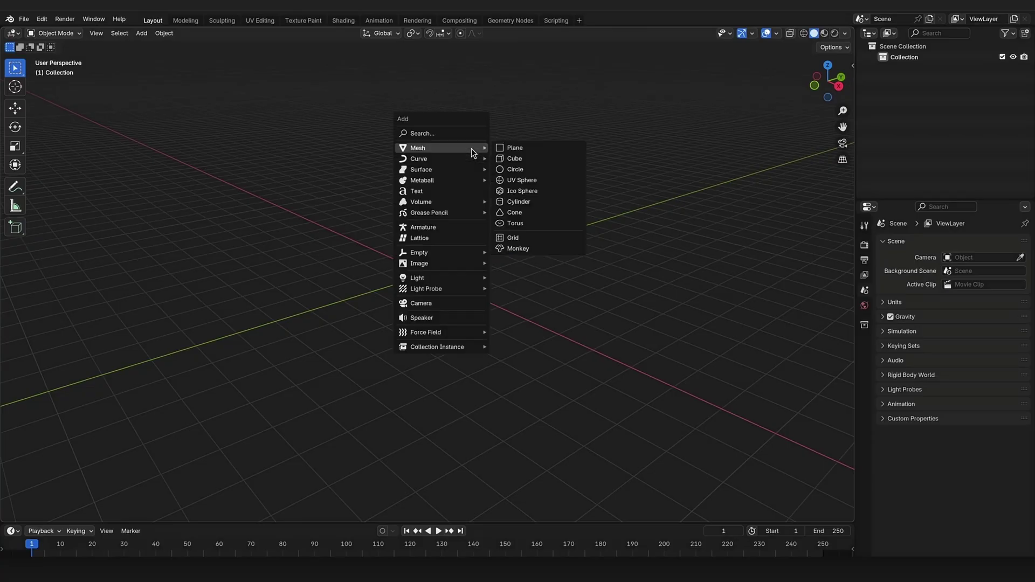
Step: Add a camera to the empty scene and place it about 7 m back along the negative Y axis
{"action": "left_click", "coordinate": [424, 305]}
{"action": "middle_click_drag", "start_coordinate": [474, 287], "coordinate": [400, 265]}
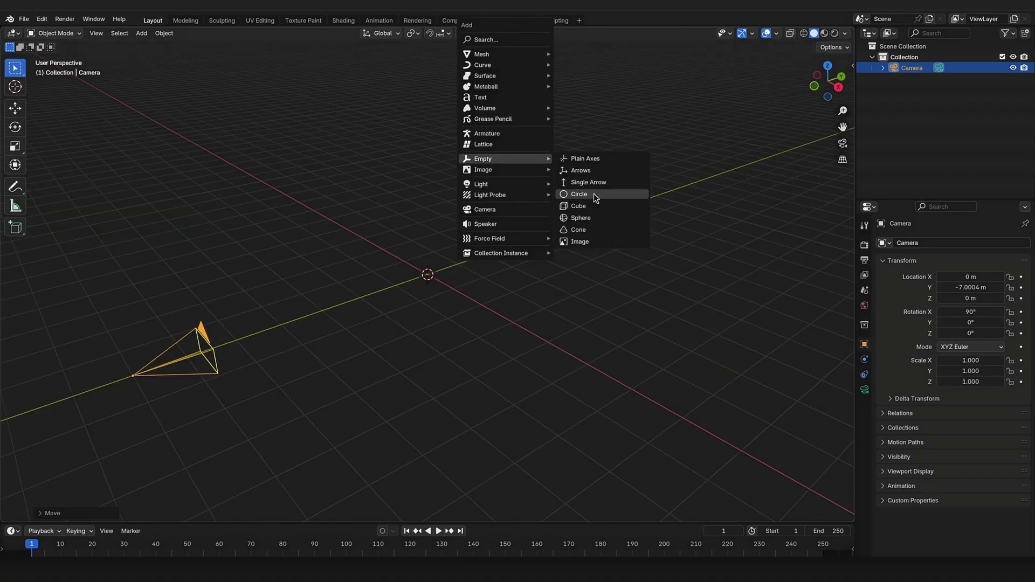
Step: Add a circle empty at the world origin and parent the camera to it
{"action": "left_click", "coordinate": [594, 193]}
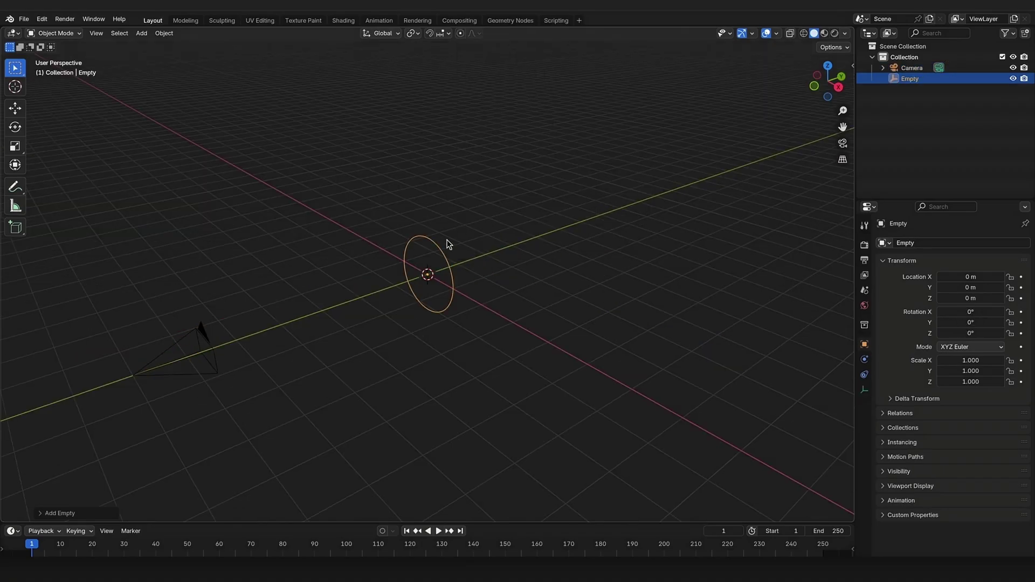
{"action": "left_click_drag", "start_coordinate": [899, 67], "coordinate": [891, 79]}
{"action": "left_click_drag", "start_coordinate": [421, 277], "coordinate": [422, 277]}
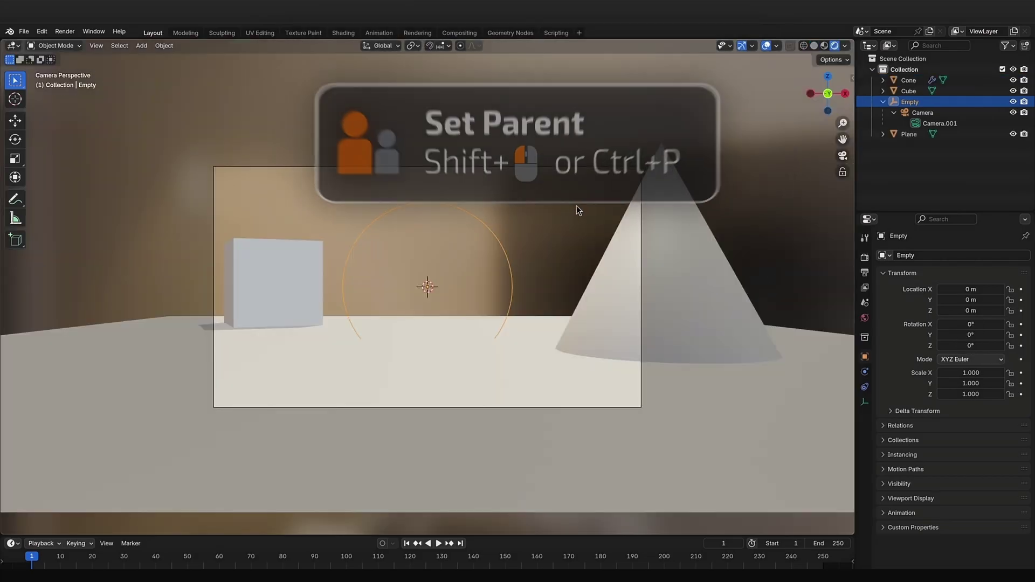
Step: Scale the empty to change the distance of its parented camera from the scene's centre
{"action": "key", "text": "s"}
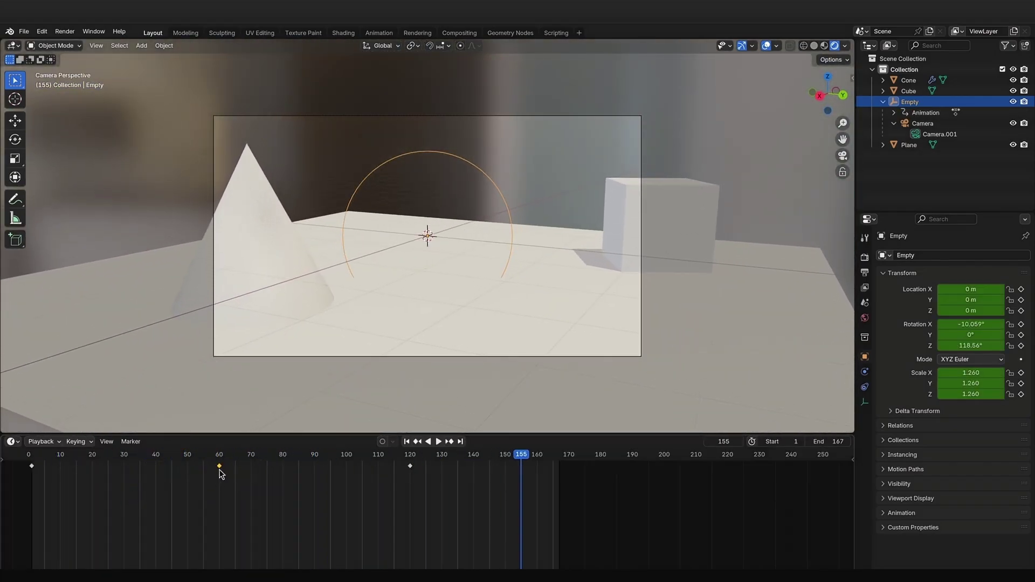
Step: Change the easing mode of the empty's first keyframe and play the camera animation from frame 1
{"action": "key", "text": "Escape"}
{"action": "right_click", "coordinate": [34, 470]}
{"action": "mouse_move", "coordinate": [36, 470]}
{"action": "left_click", "coordinate": [120, 479]}
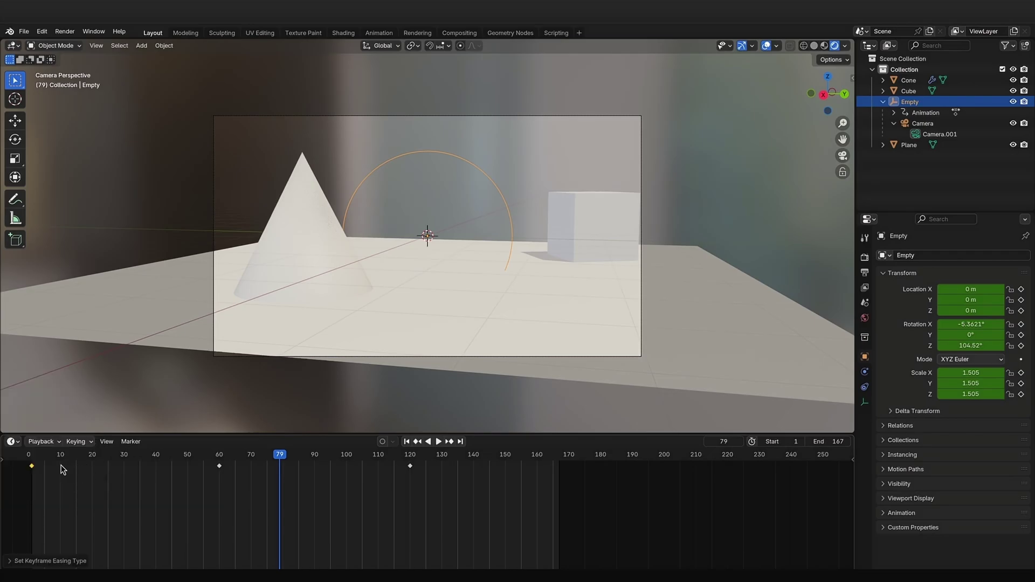
{"action": "key", "text": "shift+Left"}
{"action": "key", "text": "space"}
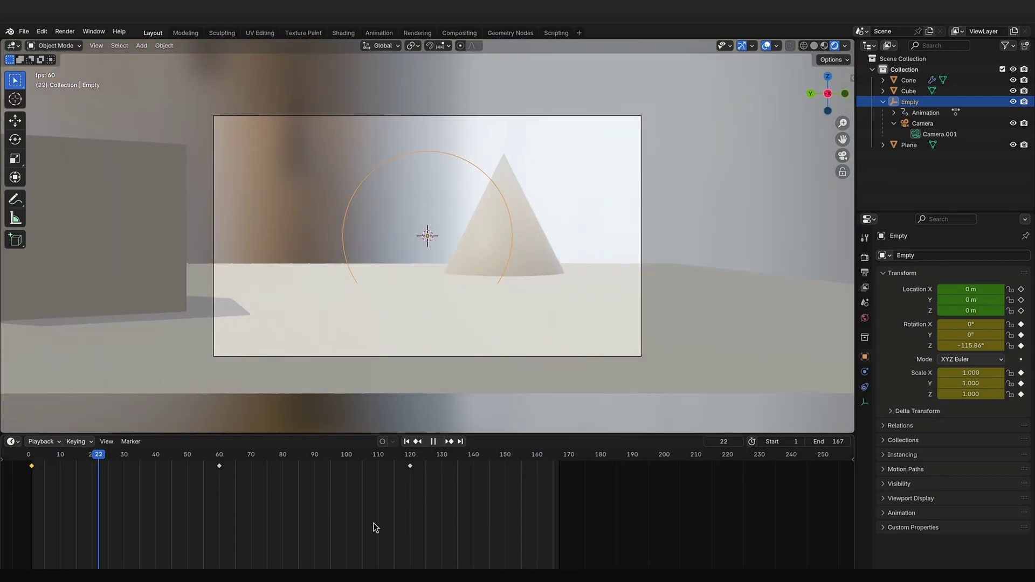
{"action": "key", "text": "space"}
Step: Set the easing mode of the empty's keyframe at frame 60 to Ease Out
{"action": "left_click", "coordinate": [219, 465]}
{"action": "right_click", "coordinate": [219, 484]}
{"action": "mouse_move", "coordinate": [220, 488]}
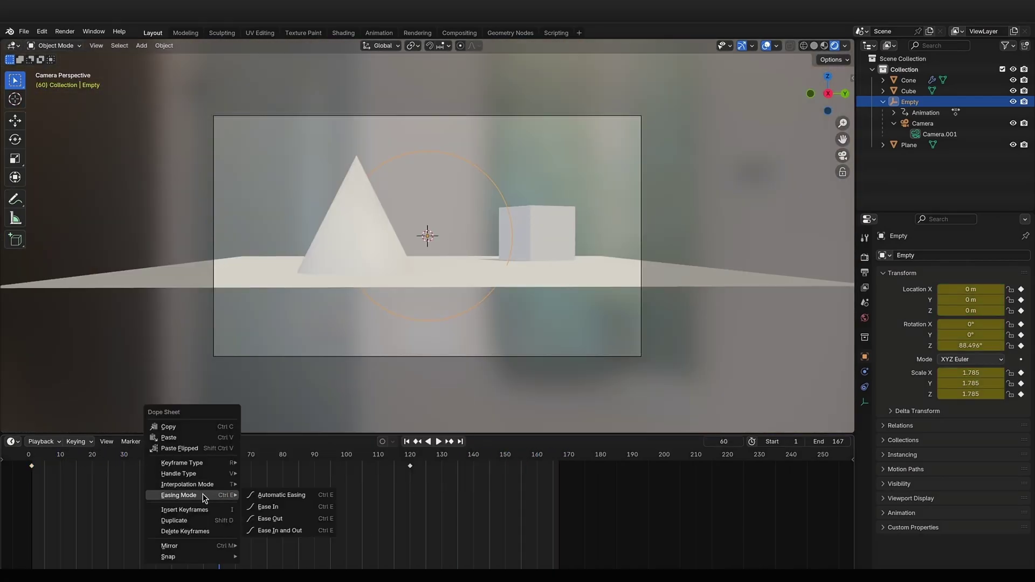
{"action": "left_click", "coordinate": [277, 519]}
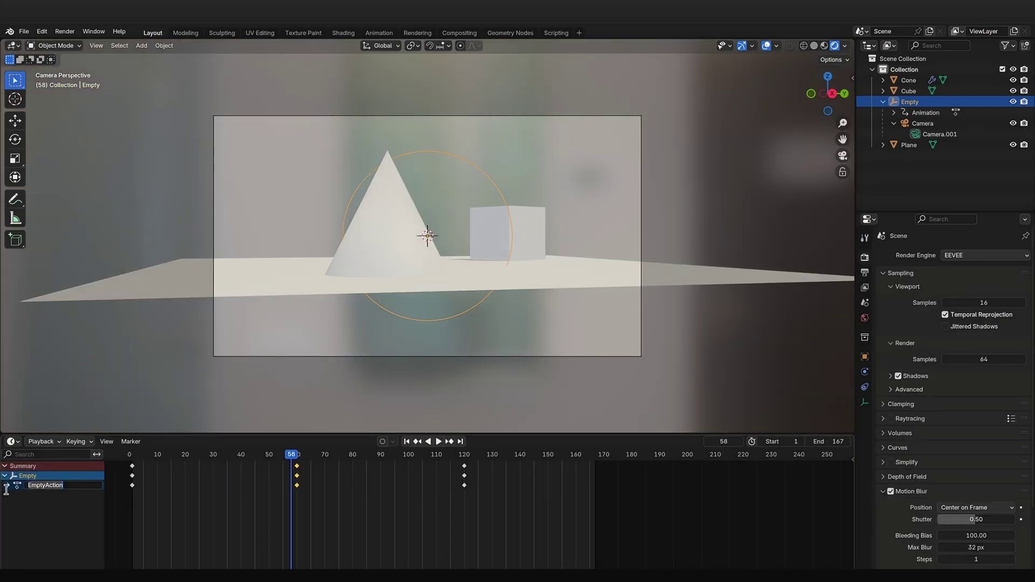
Step: Move the empty's X, Y and Z Scale keyframes from frame 60 to frame 70 and play the animation
{"action": "scroll", "coordinate": [361, 515], "scroll_direction": "down", "scroll_amount": 3}
{"action": "left_click", "coordinate": [293, 496]}
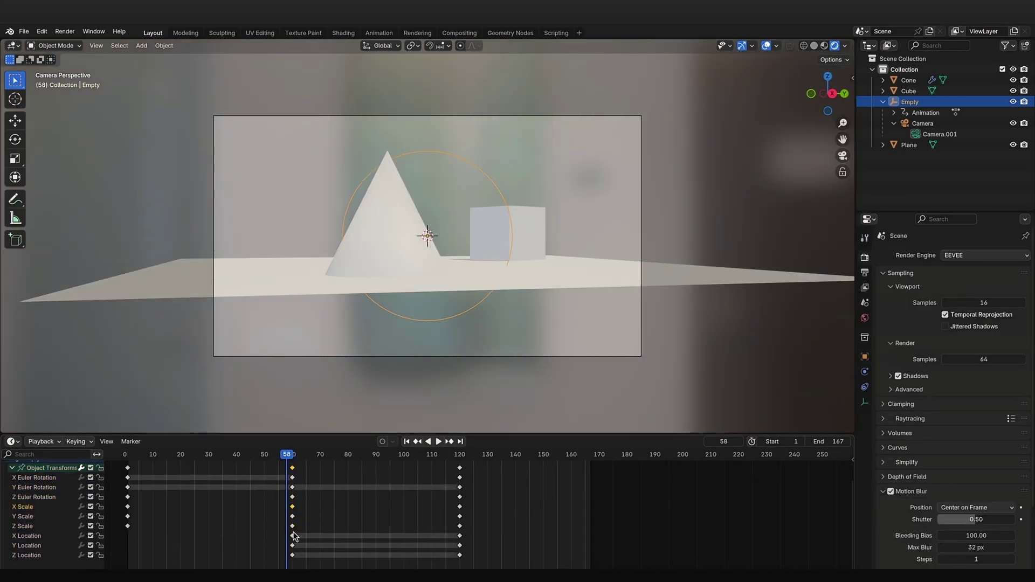
{"action": "key", "text": "g"}
{"action": "left_click", "coordinate": [341, 504]}
{"action": "key", "text": "space"}
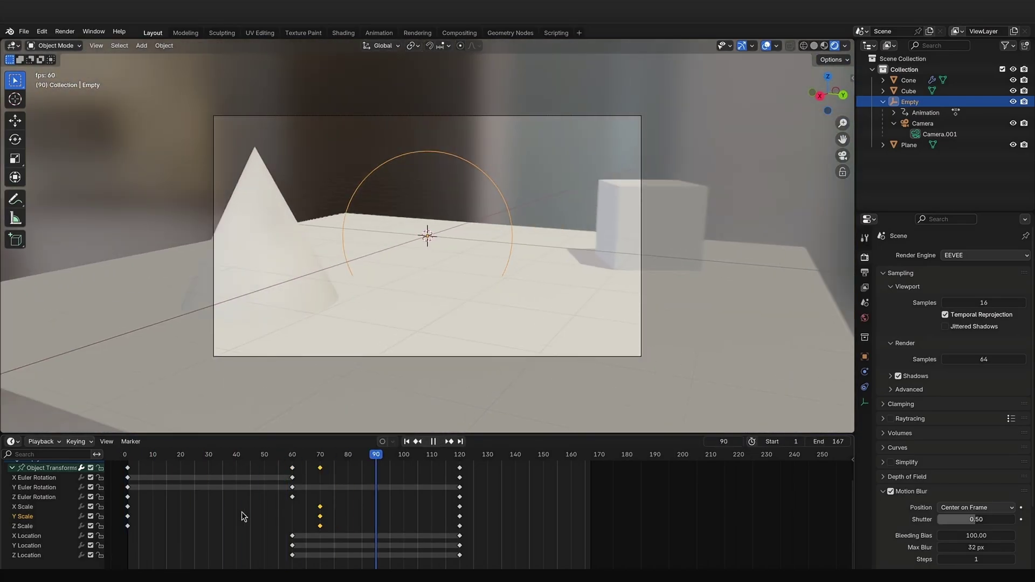
Step: Shift the empty's selected X, Y and Z Scale keyframes to a different frame
{"action": "key", "text": "g"}
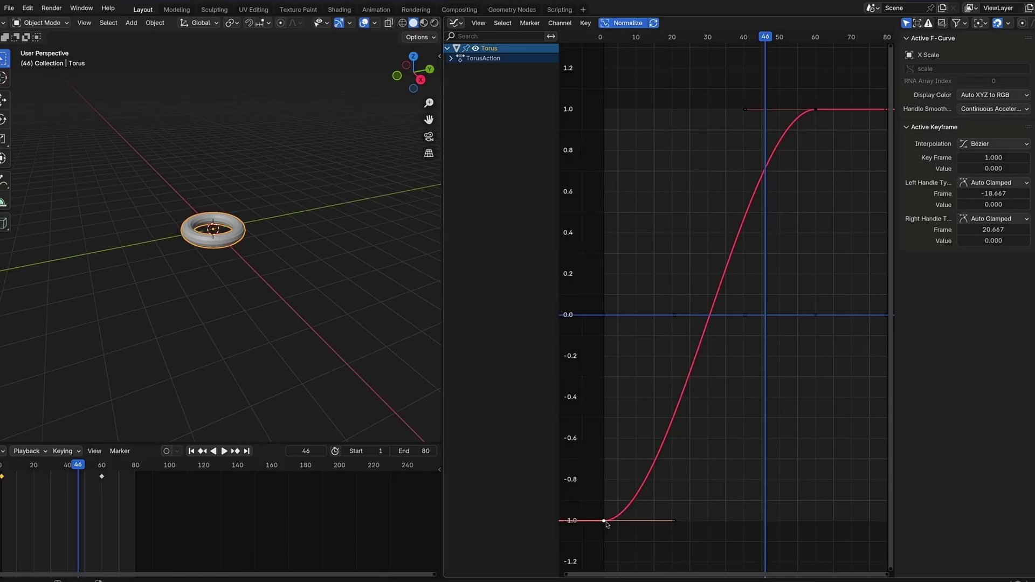
Step: Try to reshape the torus's X Scale curve by pulling up the first keyframe's right handle
{"action": "mouse_move", "coordinate": [676, 521]}
{"action": "left_mouse_down"}
{"action": "mouse_move", "coordinate": [845, 517]}
{"action": "mouse_move", "coordinate": [659, 516]}
{"action": "left_mouse_up"}
{"action": "left_click_drag", "start_coordinate": [630, 405], "coordinate": [635, 133]}
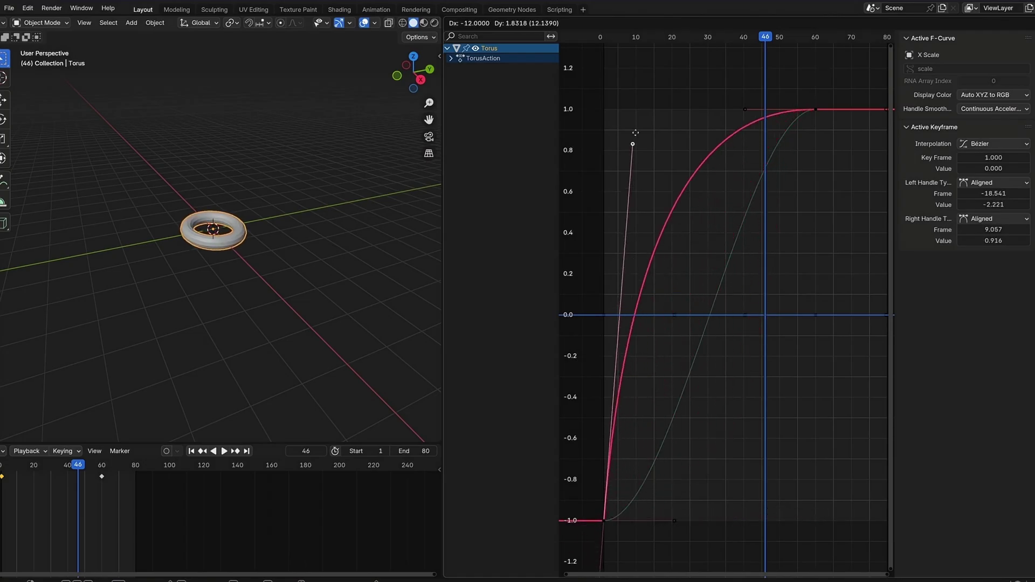
{"action": "left_click_drag", "start_coordinate": [641, 62], "coordinate": [817, 498]}
{"action": "right_click", "coordinate": [849, 487]}
{"action": "key", "text": "ctrl+z"}
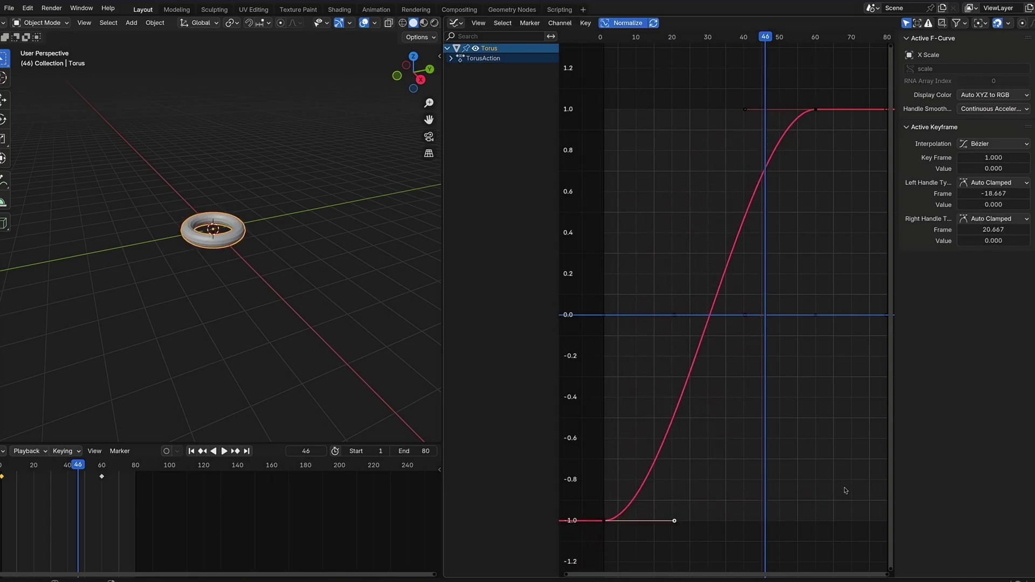
Step: Play the torus animation and try to move the right handles at the first keyframe of its curves
{"action": "key", "text": "space"}
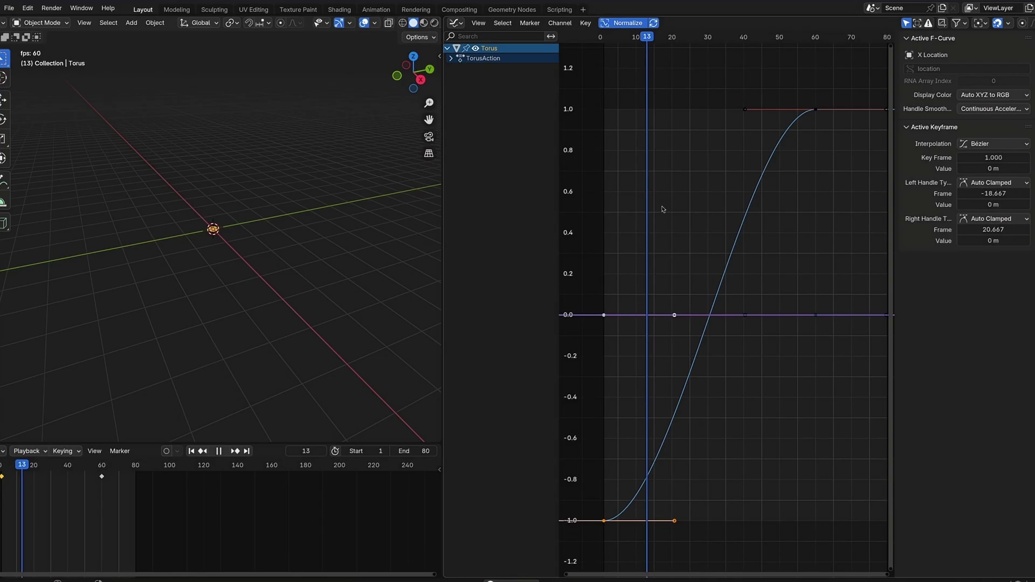
{"action": "key", "text": "space"}
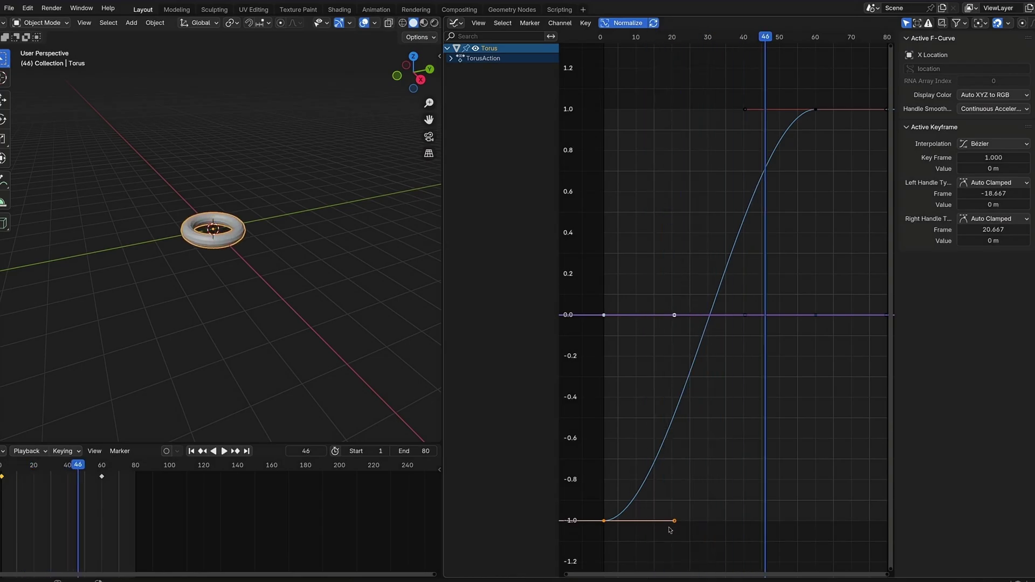
{"action": "left_click_drag", "start_coordinate": [676, 525], "coordinate": [868, 319]}
Step: Lock the torus's Location and Euler Rotation channels, and pull up the first keyframe's right handles on all three Scale curves
{"action": "left_click", "coordinate": [450, 58]}
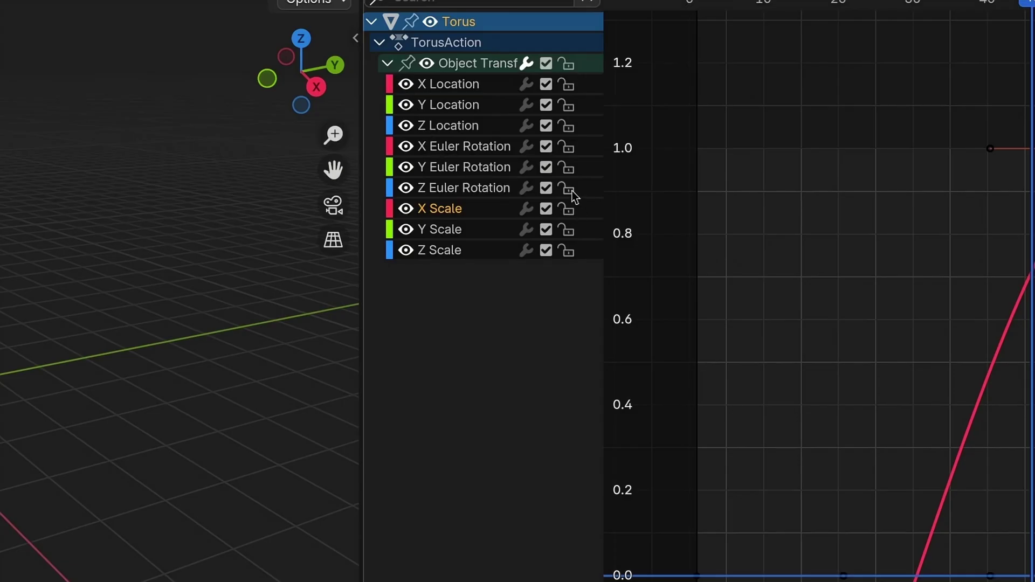
{"action": "left_click", "coordinate": [565, 84]}
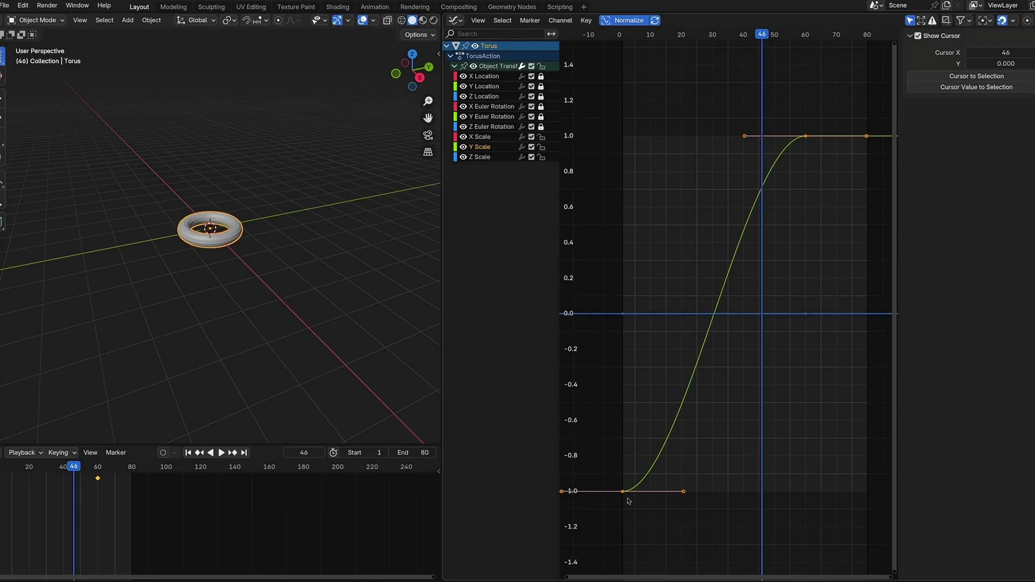
{"action": "left_click_drag", "start_coordinate": [704, 459], "coordinate": [591, 514]}
{"action": "left_click_drag", "start_coordinate": [692, 485], "coordinate": [730, 375]}
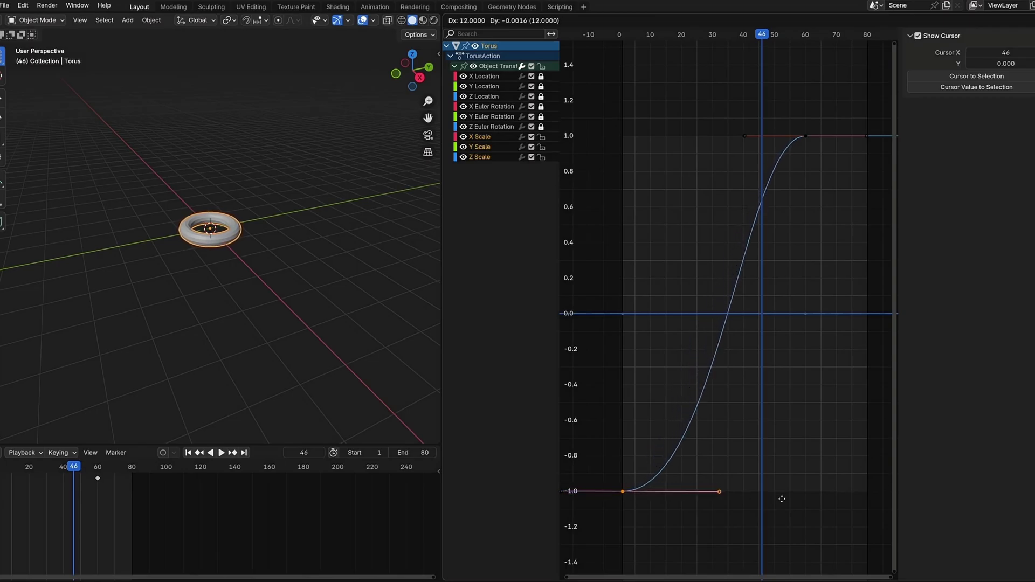
Step: Swing the left handles of the frame 60 keyframes on the Scale curves to a vertical position below the keyframe
{"action": "left_click_drag", "start_coordinate": [760, 156], "coordinate": [826, 131]}
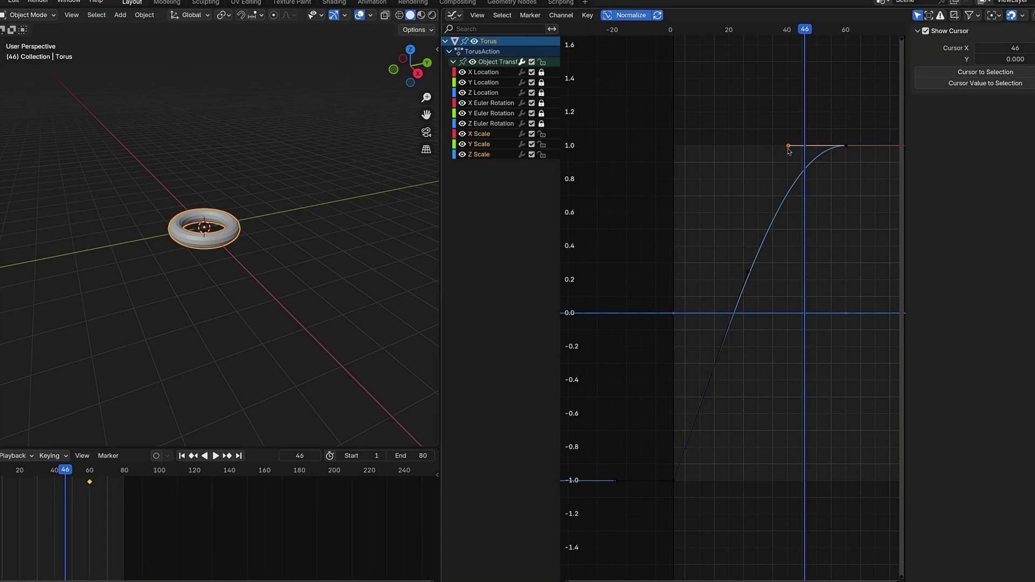
{"action": "key", "text": "g"}
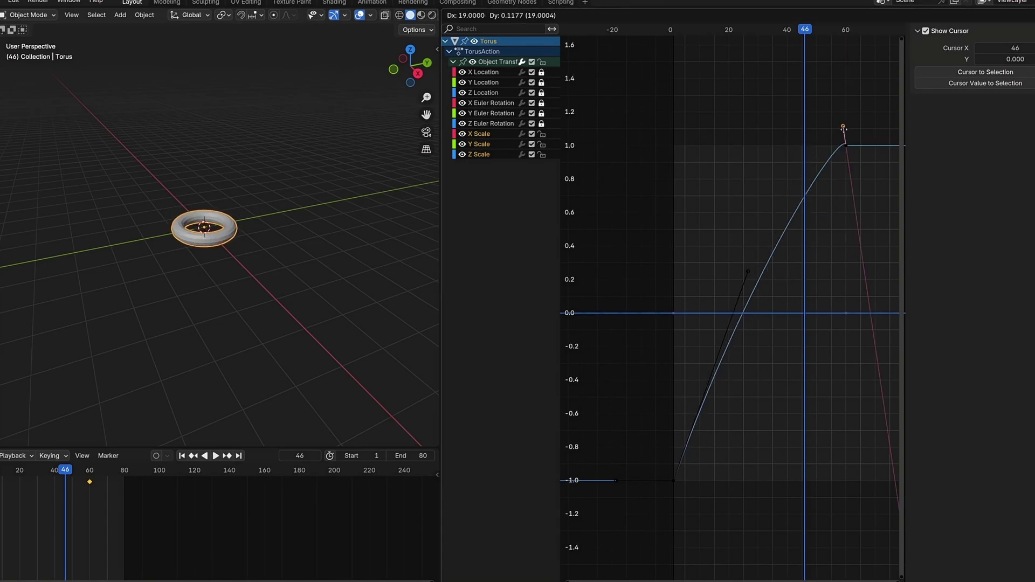
{"action": "right_click", "coordinate": [856, 369]}
Step: Set the handle type of the frame 60 Scale keyframes to Free and move their left handles independently
{"action": "left_click_drag", "start_coordinate": [861, 169], "coordinate": [830, 133]}
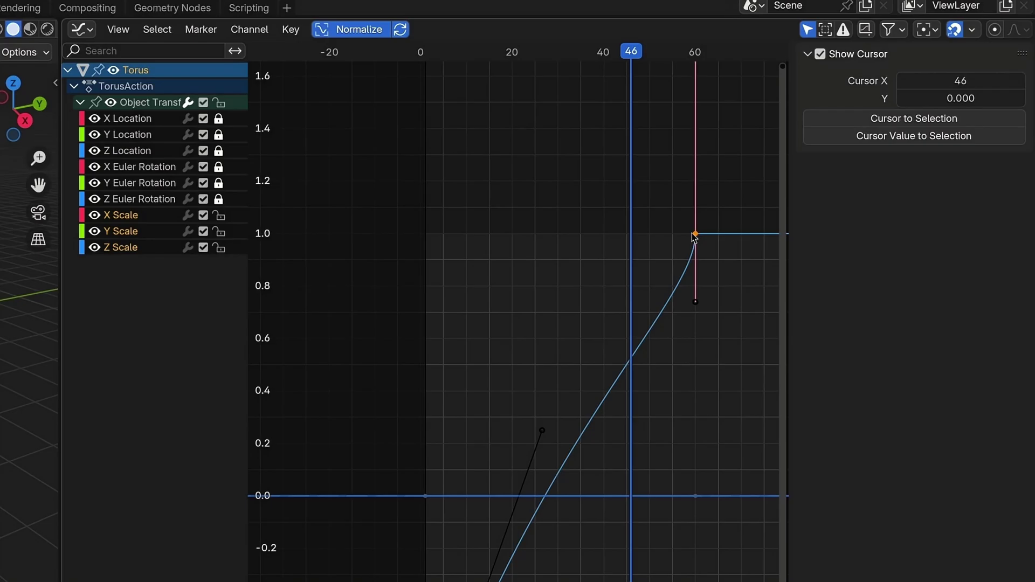
{"action": "key", "text": "v"}
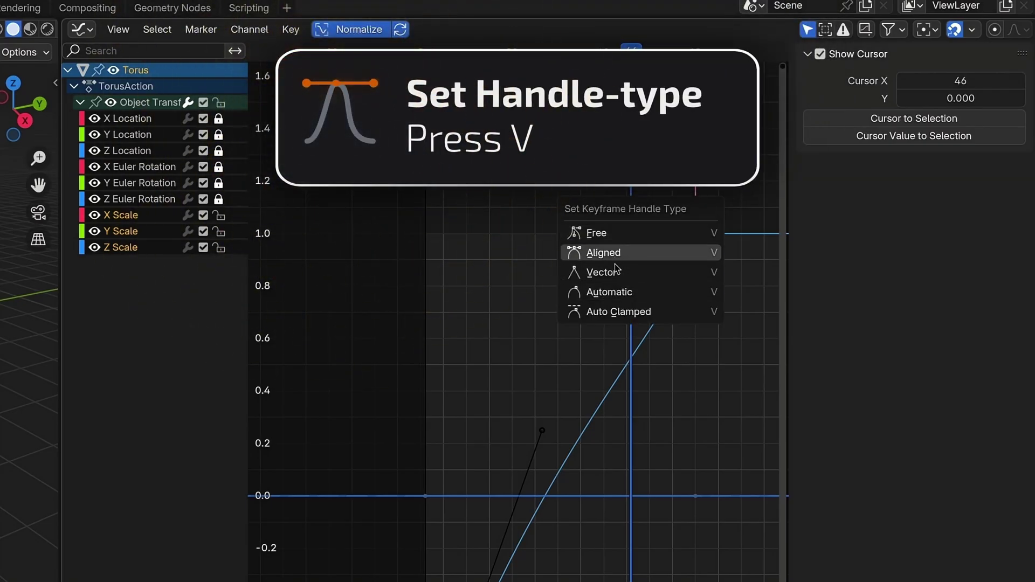
{"action": "left_click", "coordinate": [577, 234]}
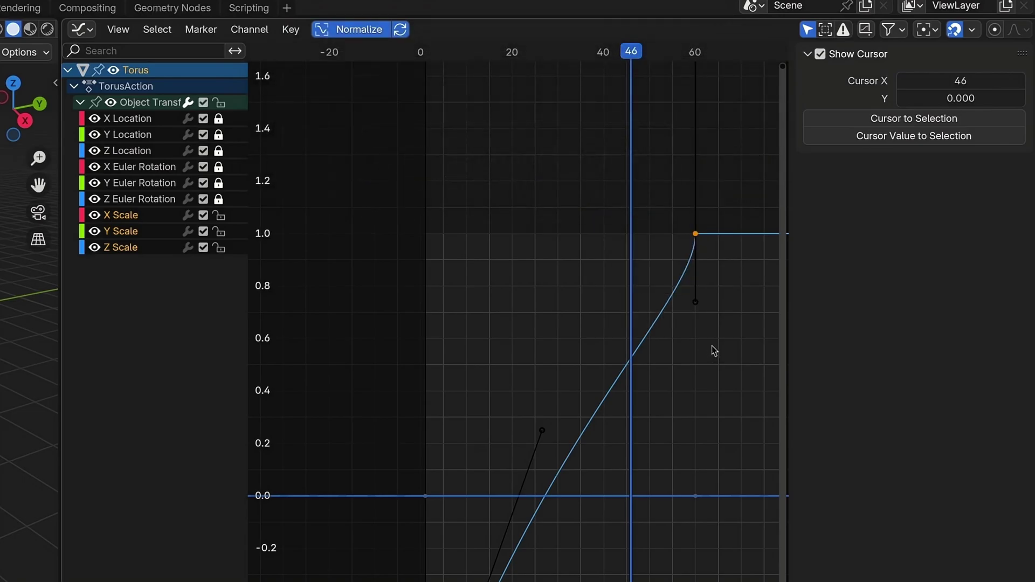
{"action": "left_click", "coordinate": [714, 296]}
{"action": "key", "text": "g"}
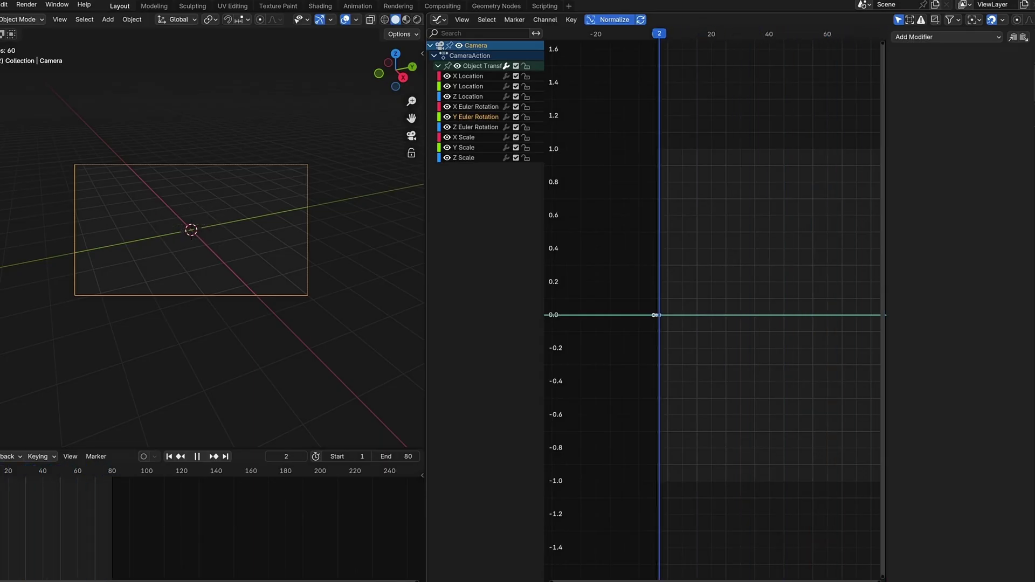
Step: Add a Noise modifier to the camera's Y Euler Rotation and copy it to X Euler Rotation with scale 34.1, strength 0.16 and a different offset
{"action": "left_click", "coordinate": [955, 38]}
{"action": "left_click", "coordinate": [917, 100]}
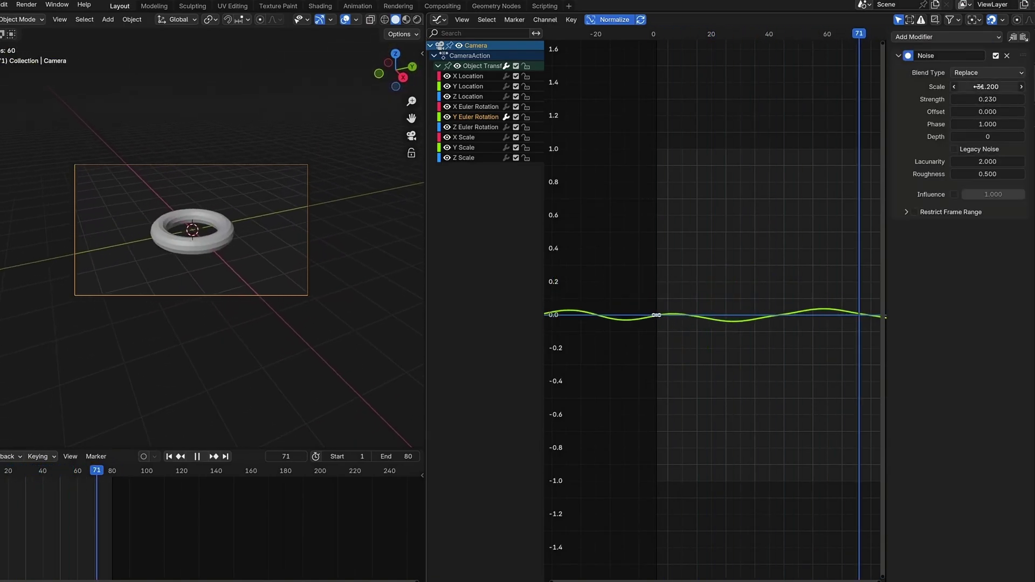
{"action": "left_click", "coordinate": [1007, 55]}
{"action": "left_click", "coordinate": [1023, 37]}
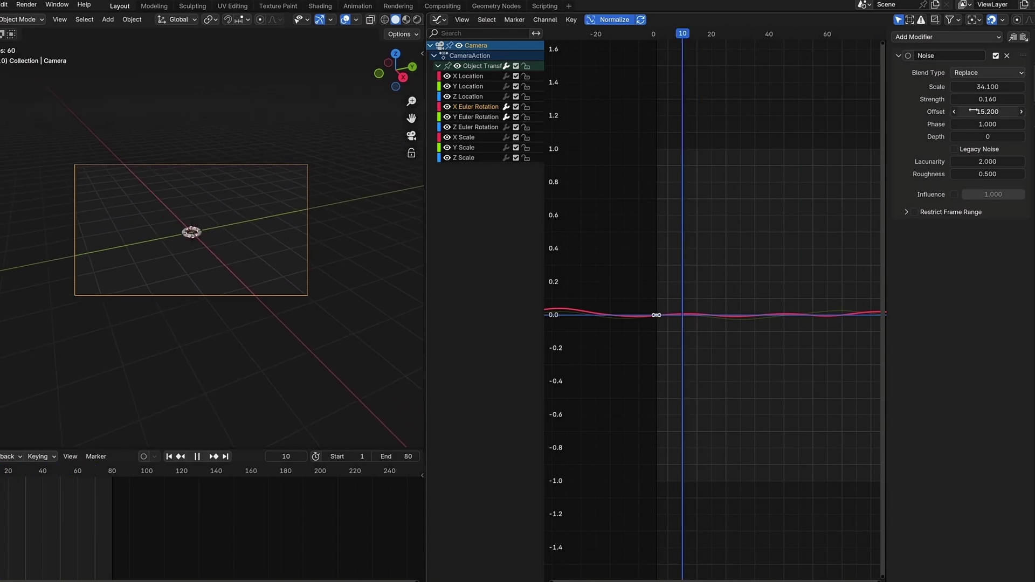